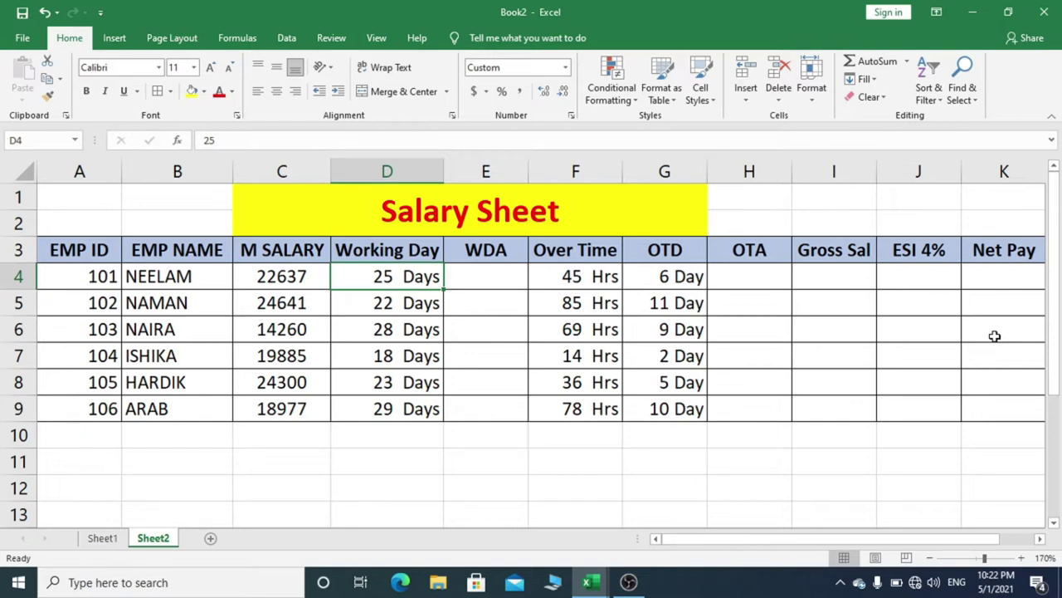
- Review the Salary Sheet's EMP ID, name, monthly salary, working day and overtime hour columns
{"action": "left_click", "coordinate": [365, 225]}
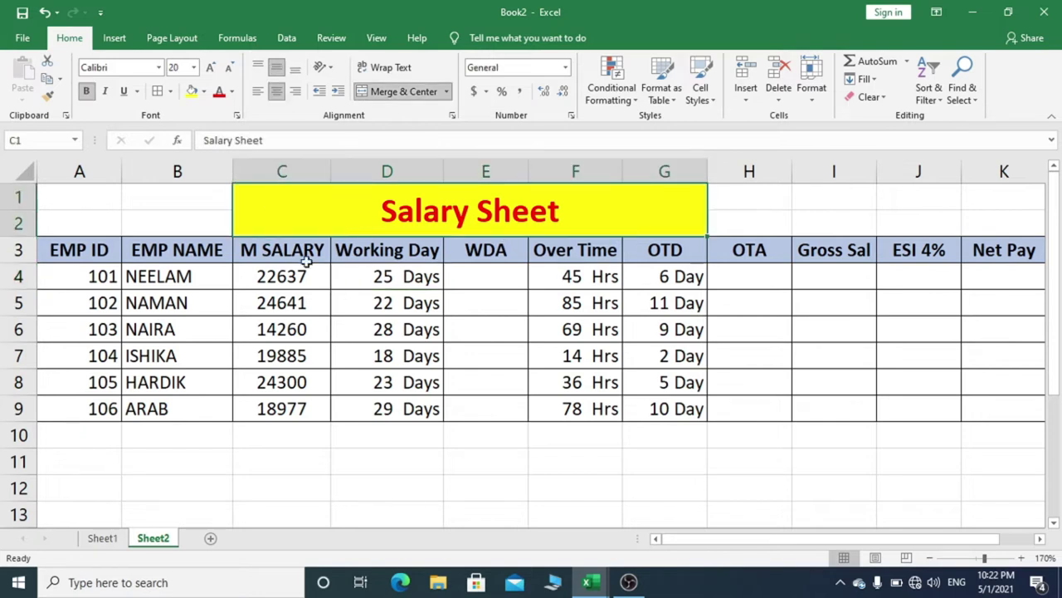
{"action": "left_click_drag", "start_coordinate": [83, 249], "coordinate": [100, 407]}
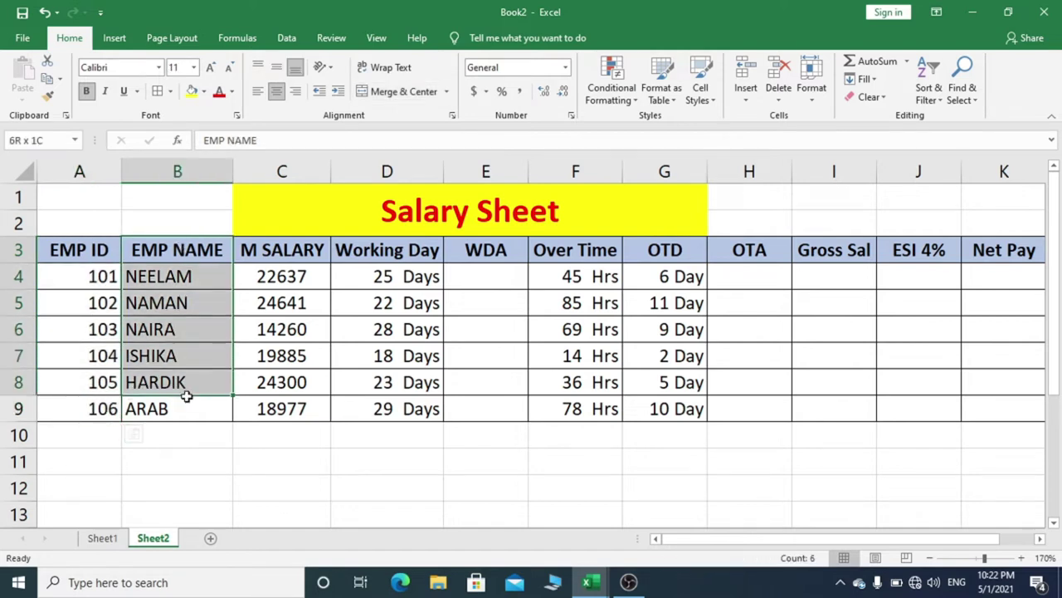
{"action": "left_click_drag", "start_coordinate": [181, 245], "coordinate": [183, 409]}
{"action": "left_click_drag", "start_coordinate": [274, 249], "coordinate": [282, 425]}
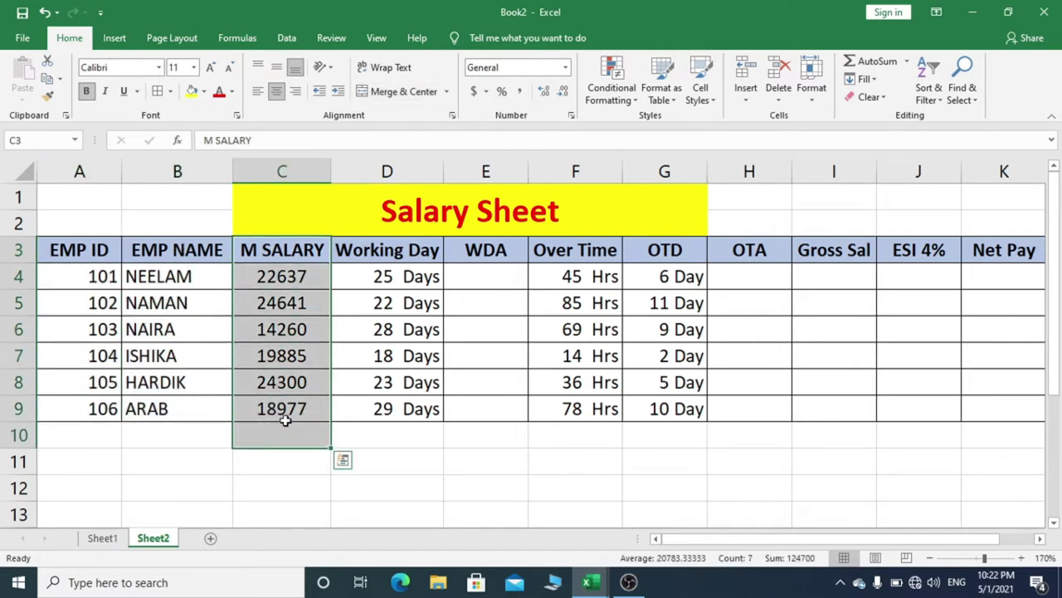
{"action": "left_click_drag", "start_coordinate": [395, 275], "coordinate": [386, 408]}
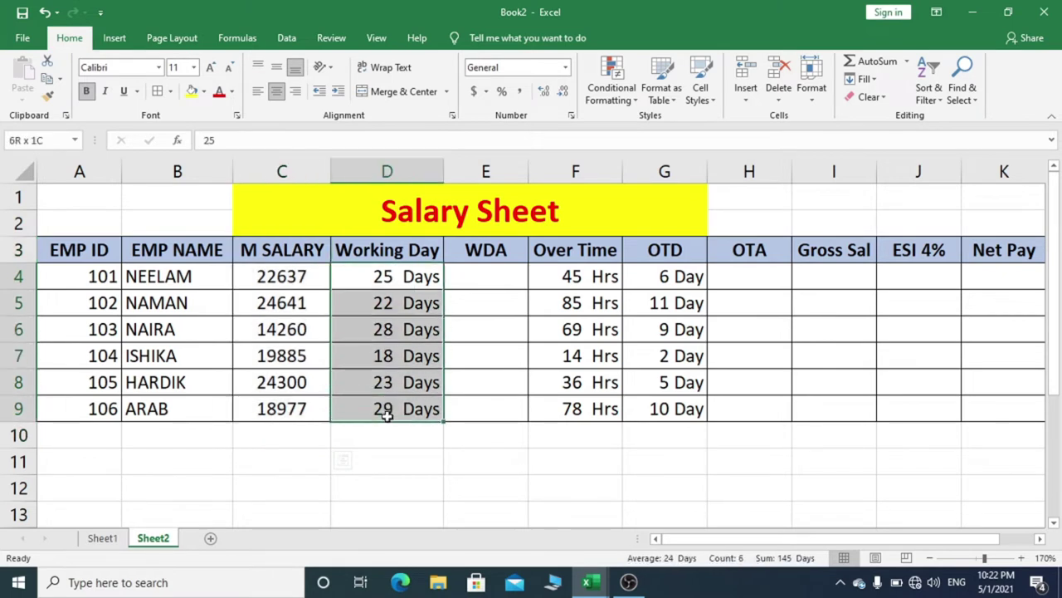
{"action": "left_click", "coordinate": [279, 276]}
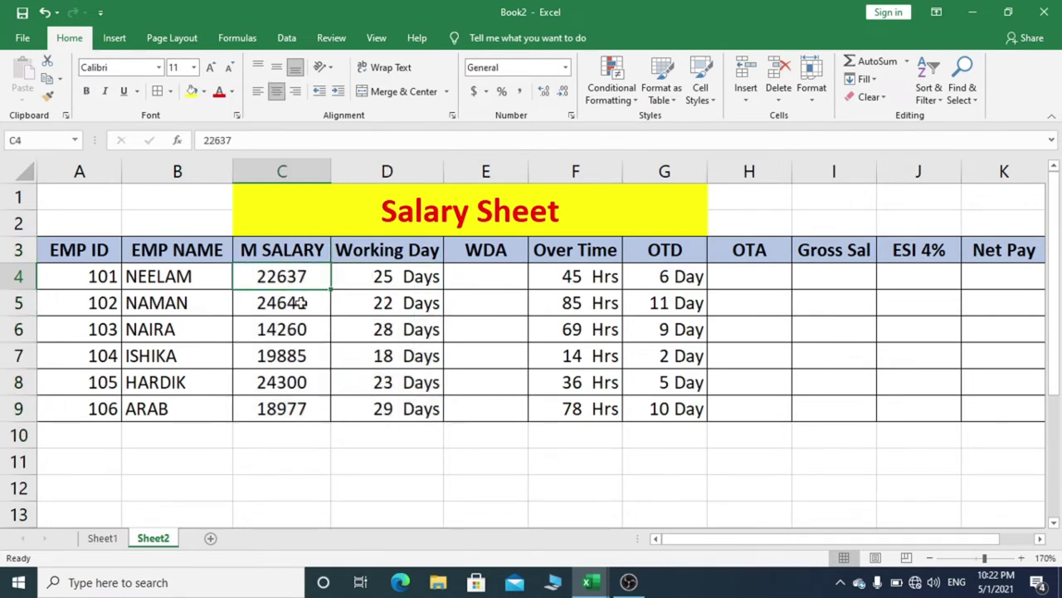
{"action": "left_click_drag", "start_coordinate": [385, 275], "coordinate": [391, 411]}
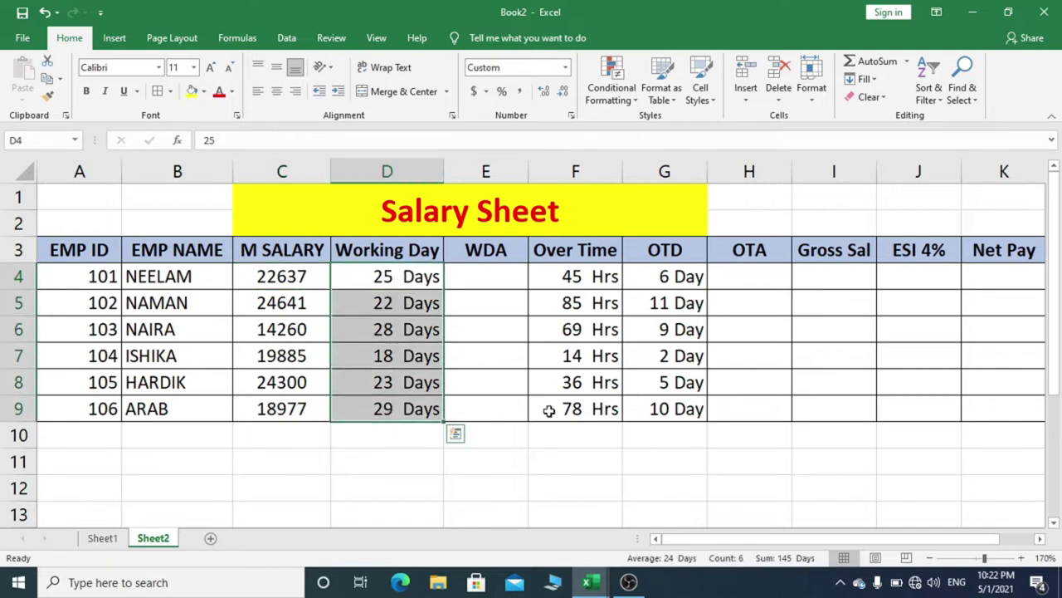
{"action": "left_click_drag", "start_coordinate": [601, 277], "coordinate": [600, 412]}
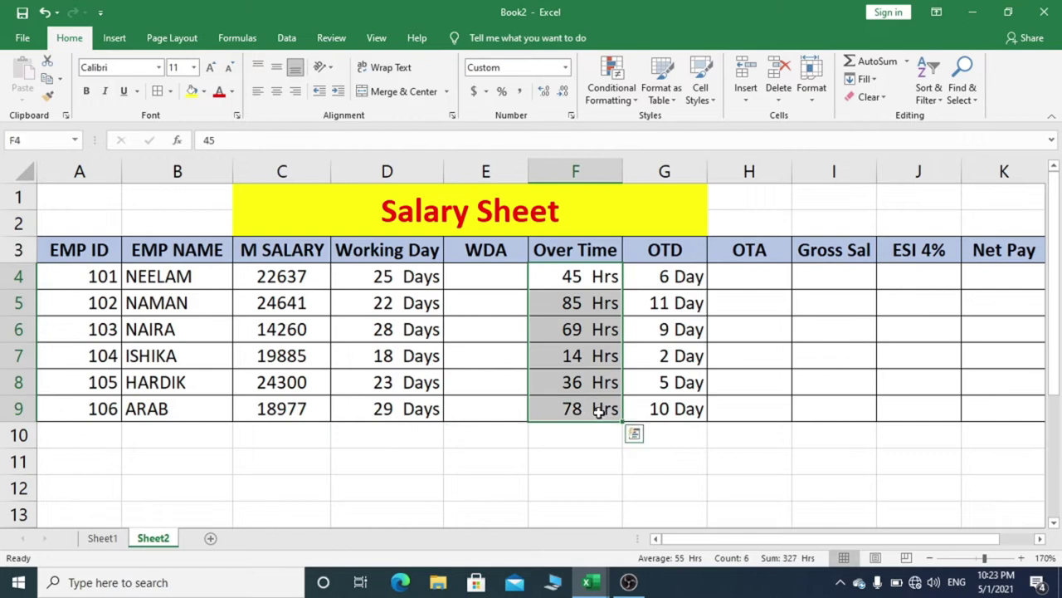
- Clear the existing OTD values in G4:G9 and confirm the column is empty
{"action": "left_click_drag", "start_coordinate": [680, 276], "coordinate": [676, 405]}
{"action": "key", "text": "Delete"}
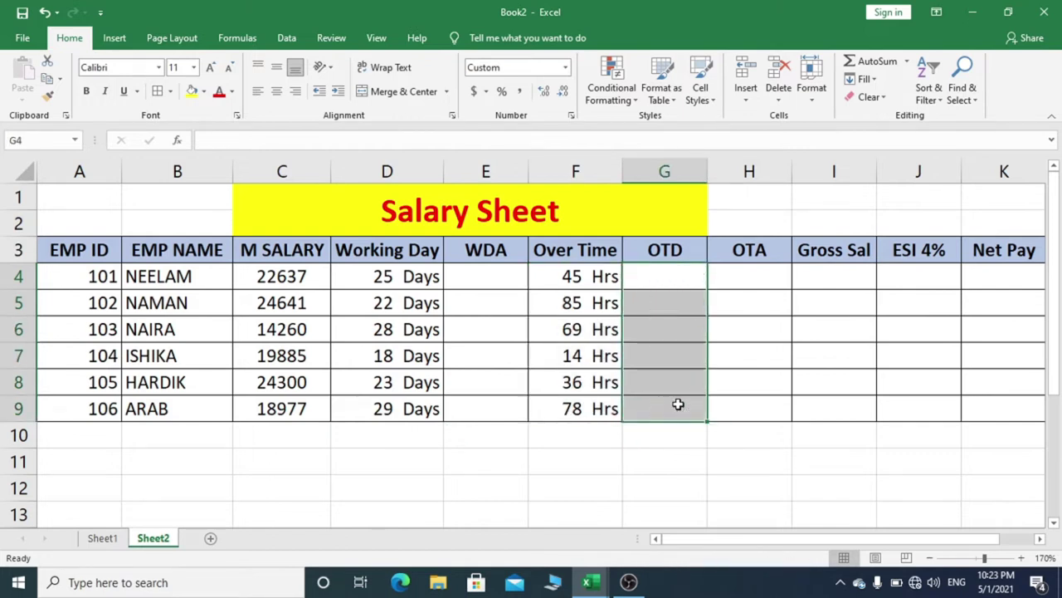
{"action": "left_click_drag", "start_coordinate": [666, 250], "coordinate": [669, 434]}
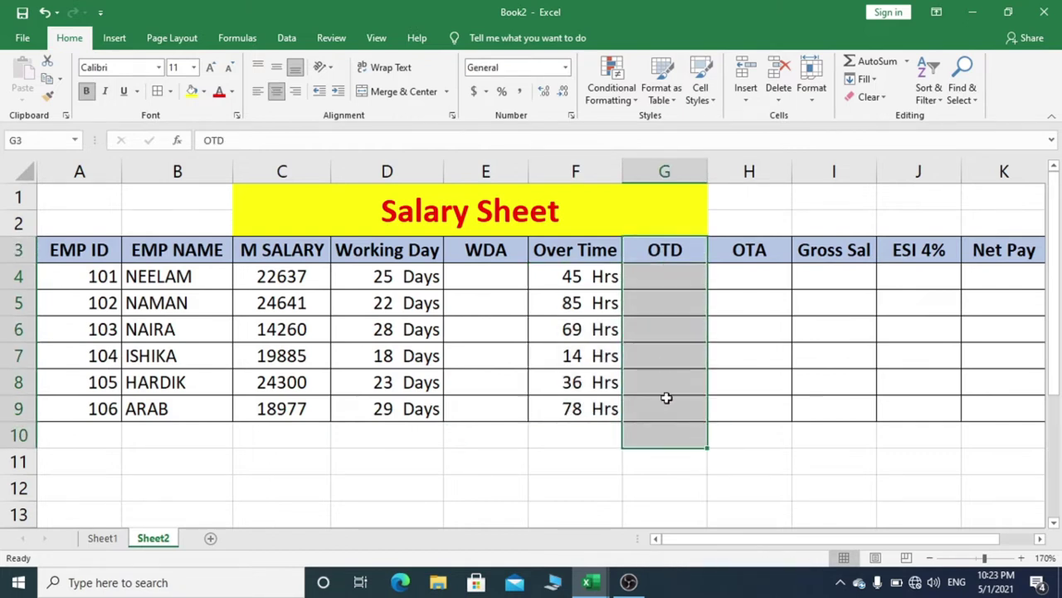
{"action": "left_click", "coordinate": [648, 287]}
{"action": "left_click", "coordinate": [575, 282]}
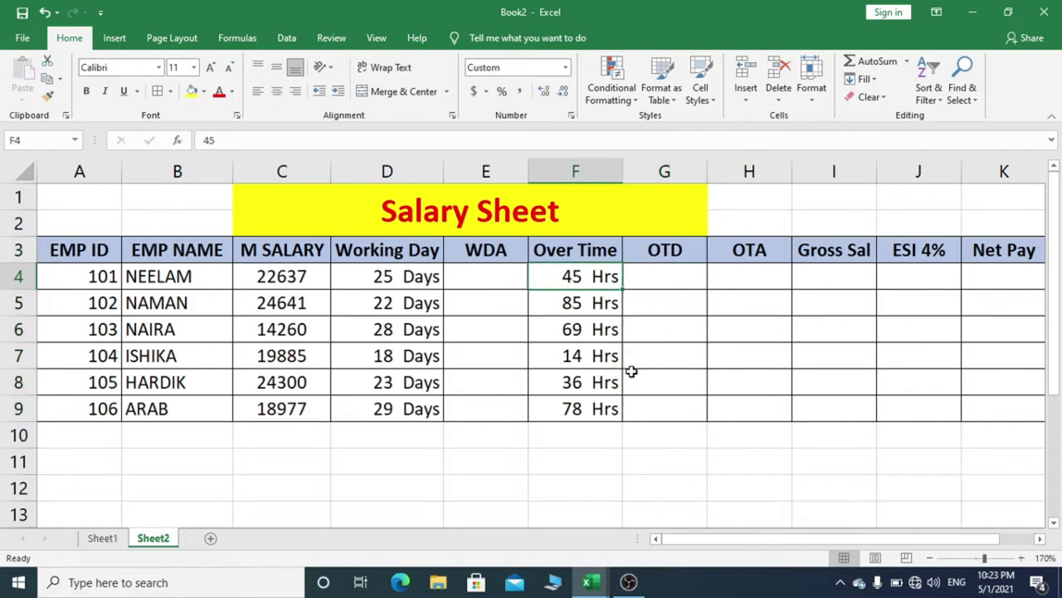
{"action": "left_click", "coordinate": [666, 271]}
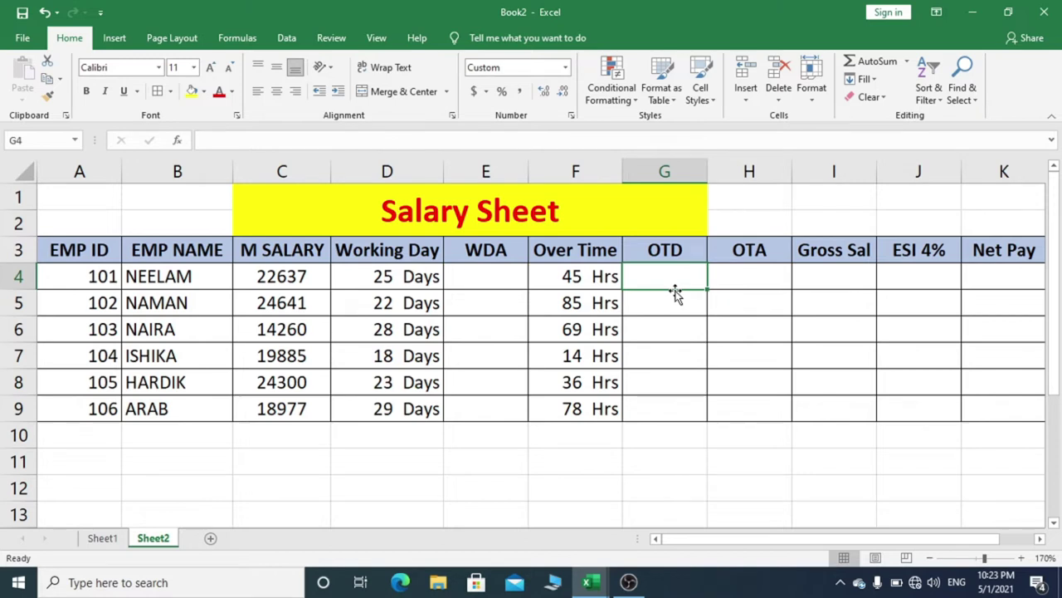
{"action": "left_click_drag", "start_coordinate": [679, 276], "coordinate": [678, 401]}
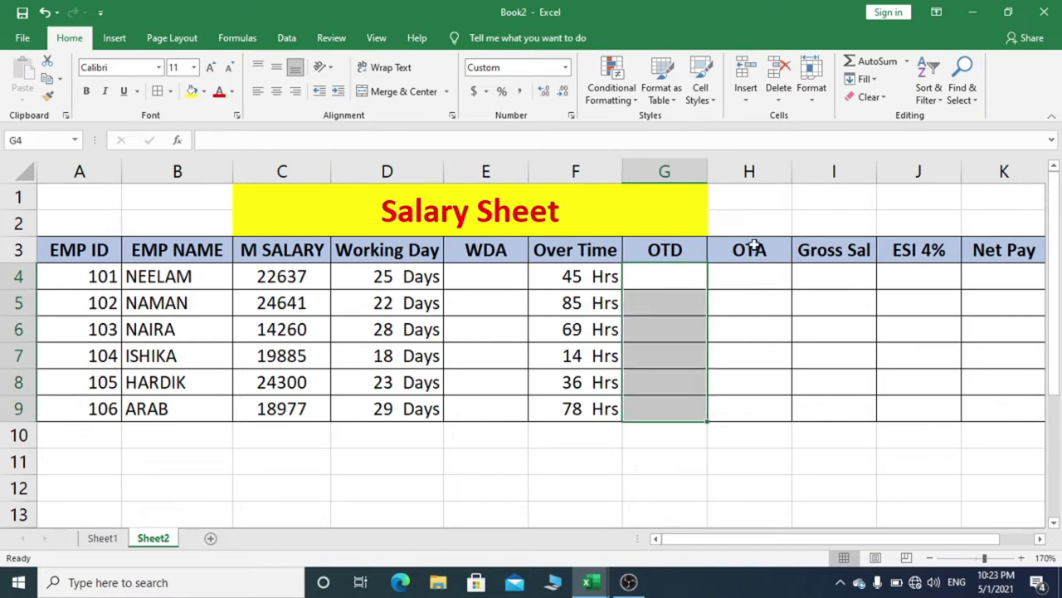
- Look over the empty OTA, Gross Sal, ESI 4%, Net Pay and WDA columns
{"action": "left_click_drag", "start_coordinate": [755, 251], "coordinate": [743, 407]}
{"action": "left_click_drag", "start_coordinate": [842, 259], "coordinate": [846, 410]}
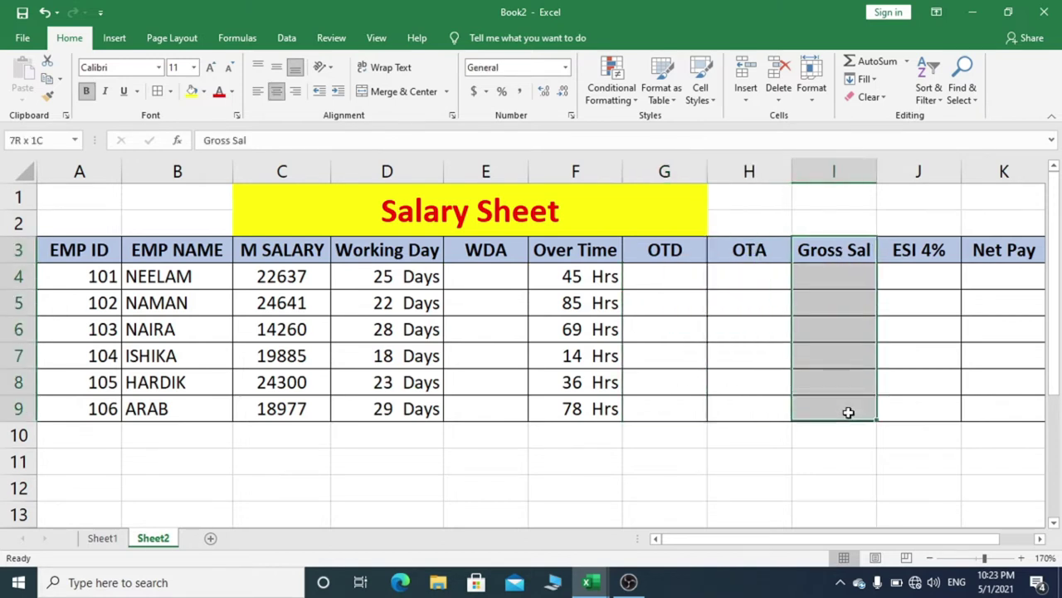
{"action": "left_click_drag", "start_coordinate": [946, 258], "coordinate": [957, 408]}
{"action": "left_click_drag", "start_coordinate": [1010, 272], "coordinate": [996, 426]}
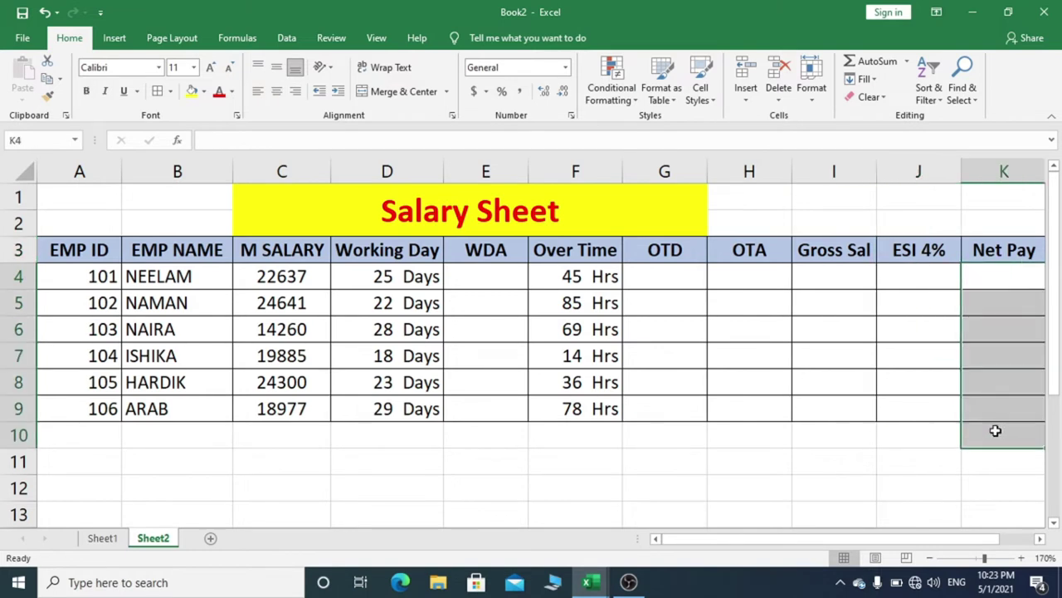
{"action": "left_click", "coordinate": [571, 366]}
{"action": "left_click", "coordinate": [491, 299]}
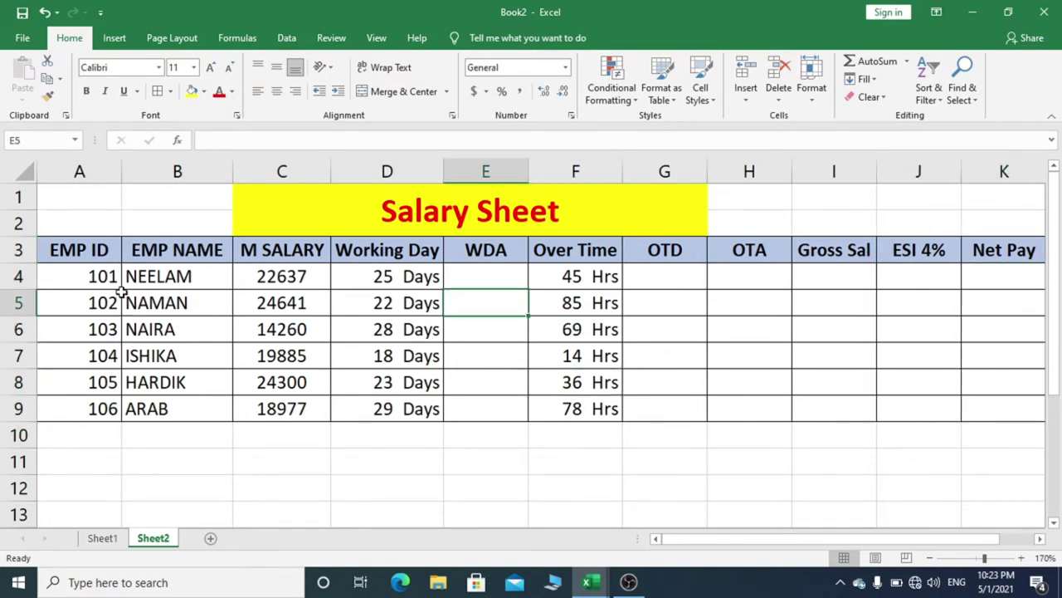
{"action": "left_click", "coordinate": [73, 254]}
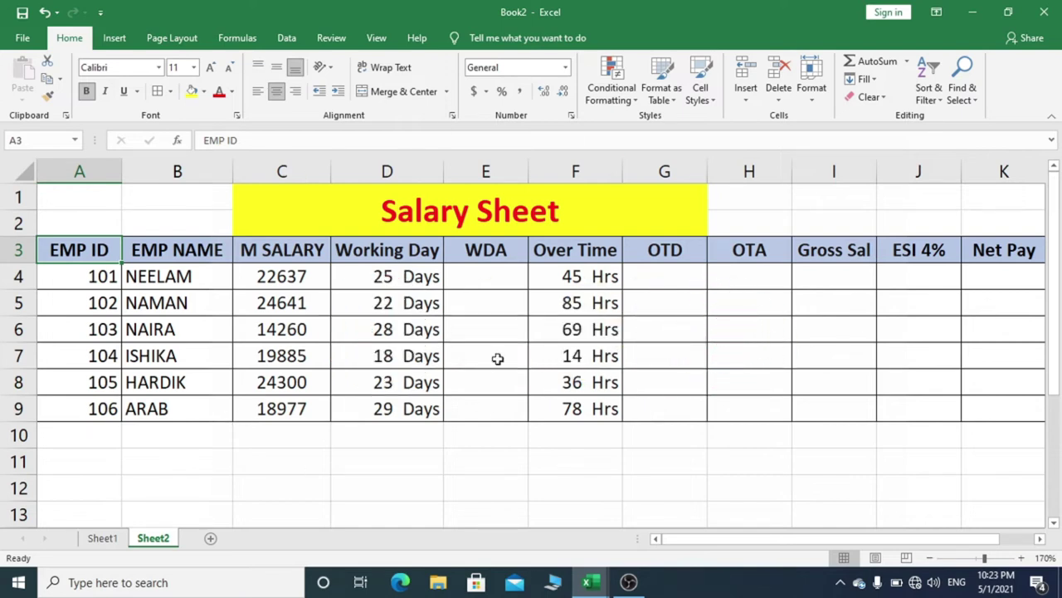
- Enter =D4*C4/31 in E4 to compute the first employee's WDA of 18255.6
{"action": "left_click", "coordinate": [488, 275]}
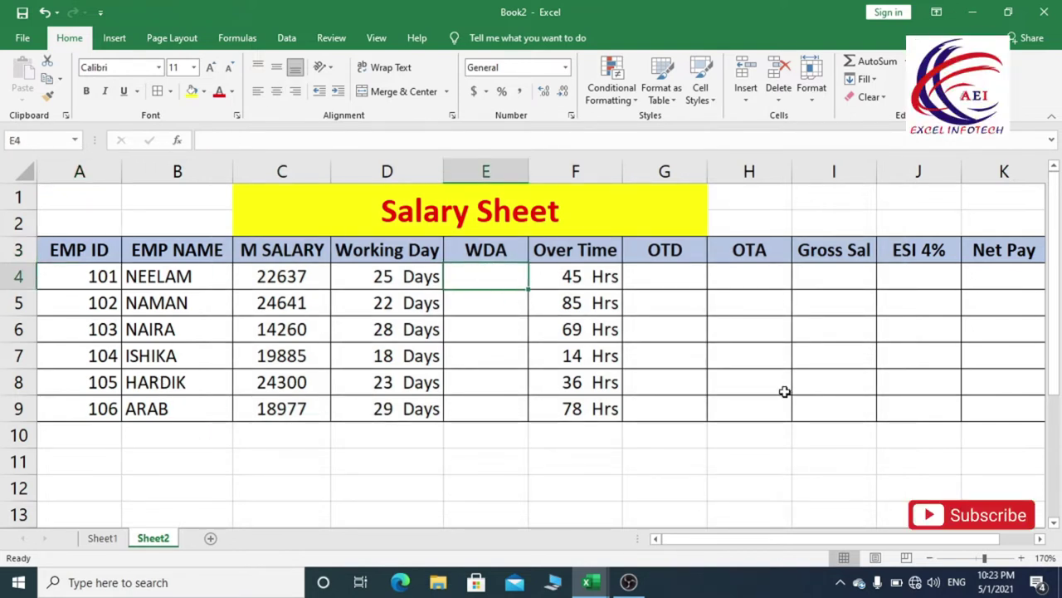
{"action": "type", "text": "="}
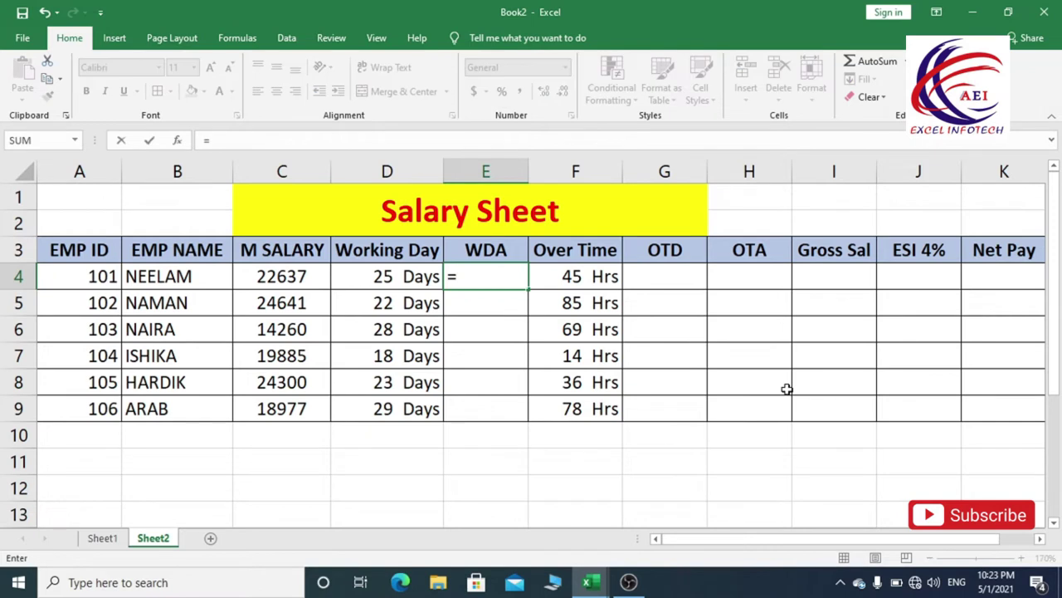
{"action": "left_click", "coordinate": [387, 274]}
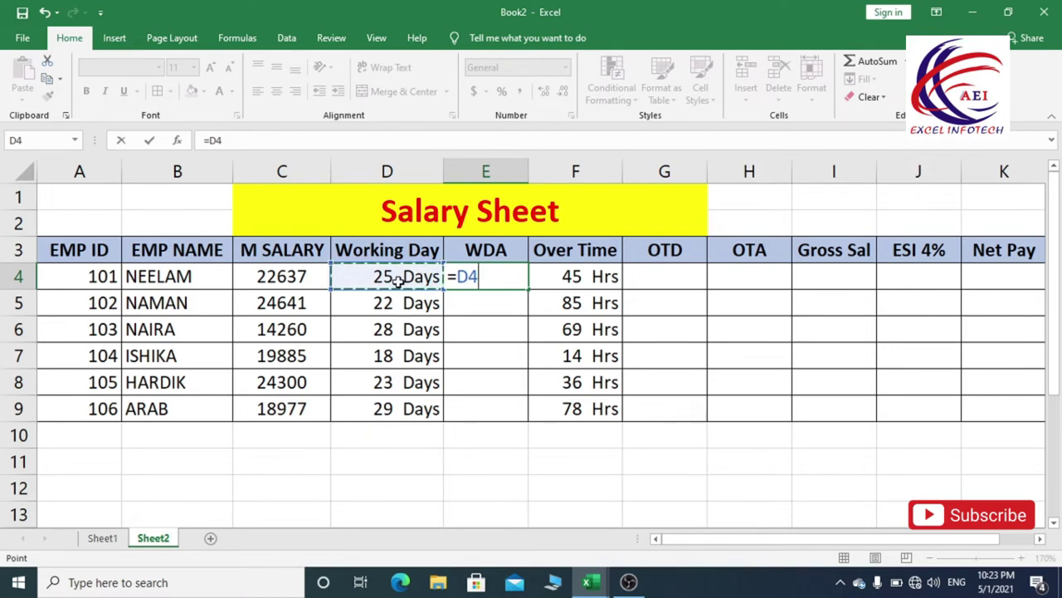
{"action": "type", "text": "*"}
{"action": "left_click", "coordinate": [286, 281]}
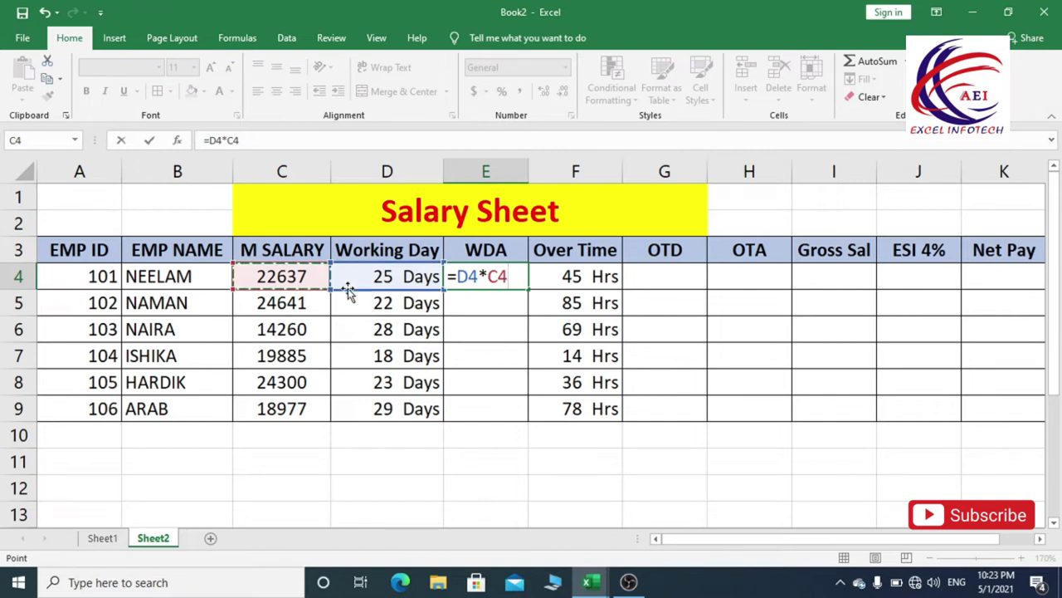
{"action": "type", "text": "/"}
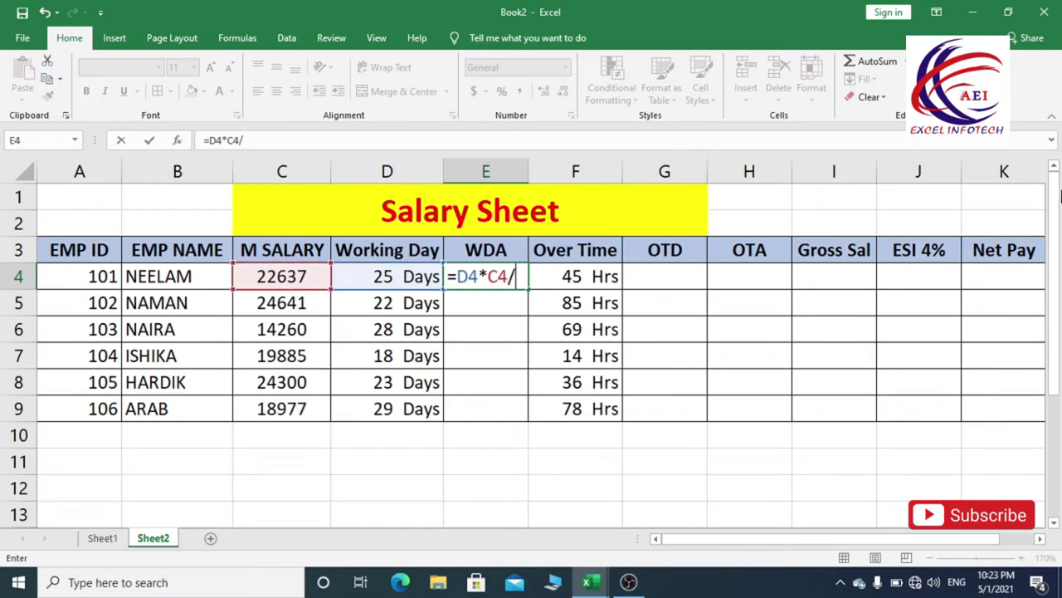
{"action": "type", "text": "31"}
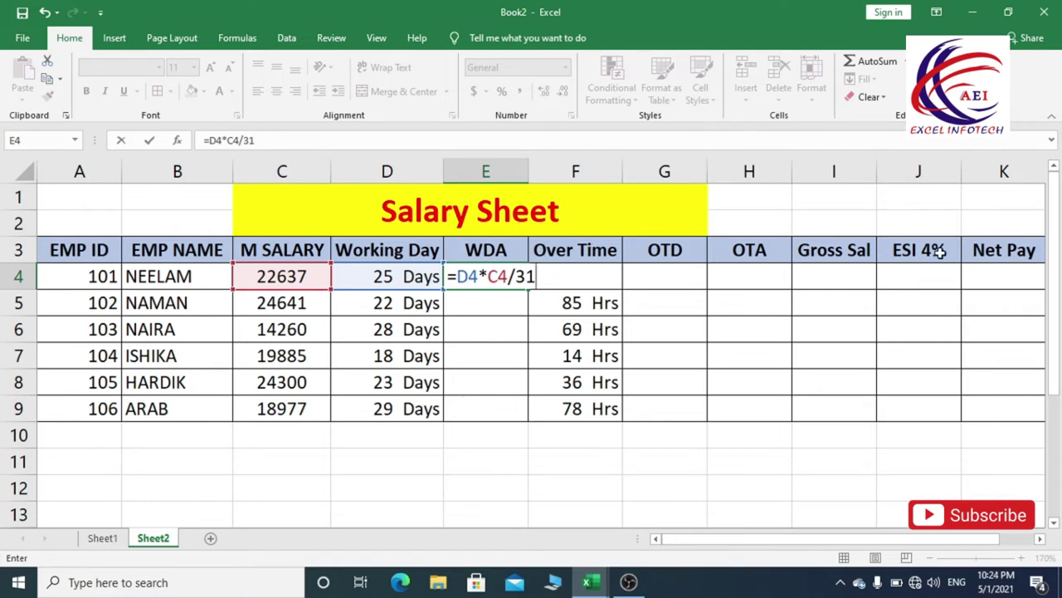
{"action": "key", "text": "Return"}
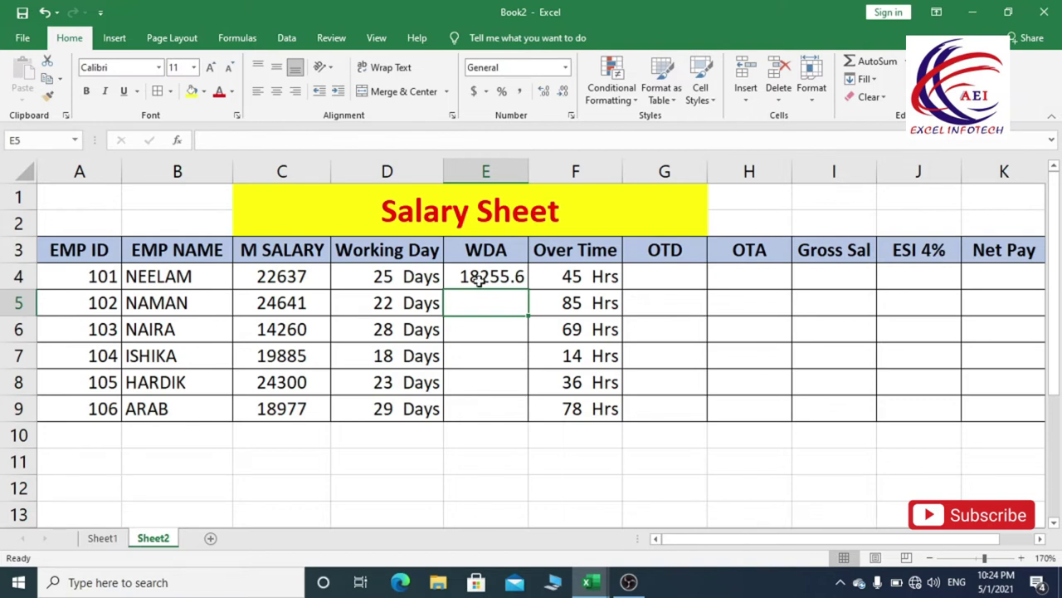
- Verify E4's inputs and fill =D4*C4/31 down to E9, giving 18255.6 to 17752.7
{"action": "left_click", "coordinate": [486, 276]}
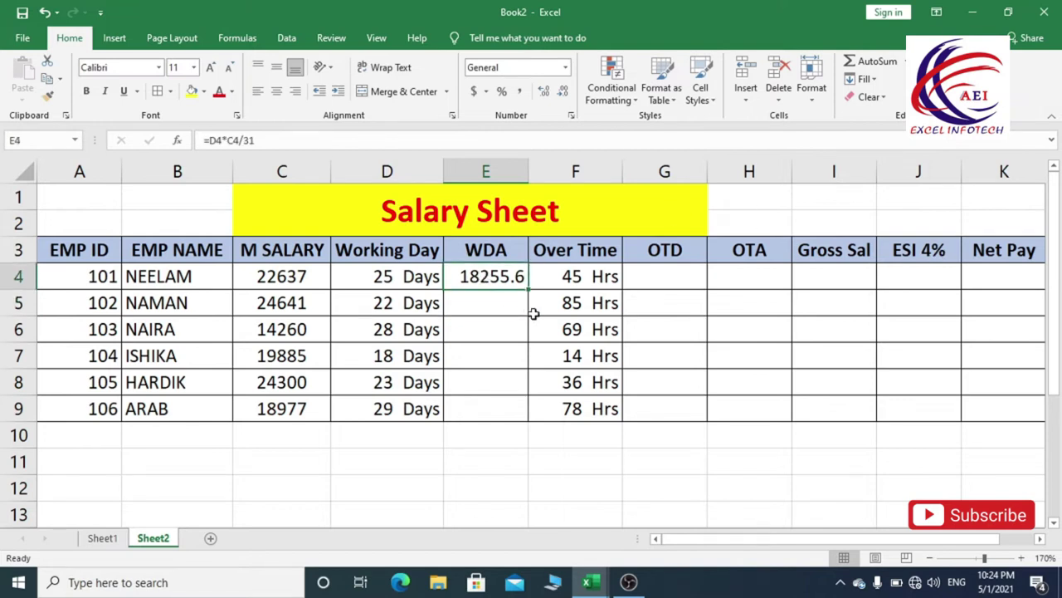
{"action": "left_click", "coordinate": [308, 277]}
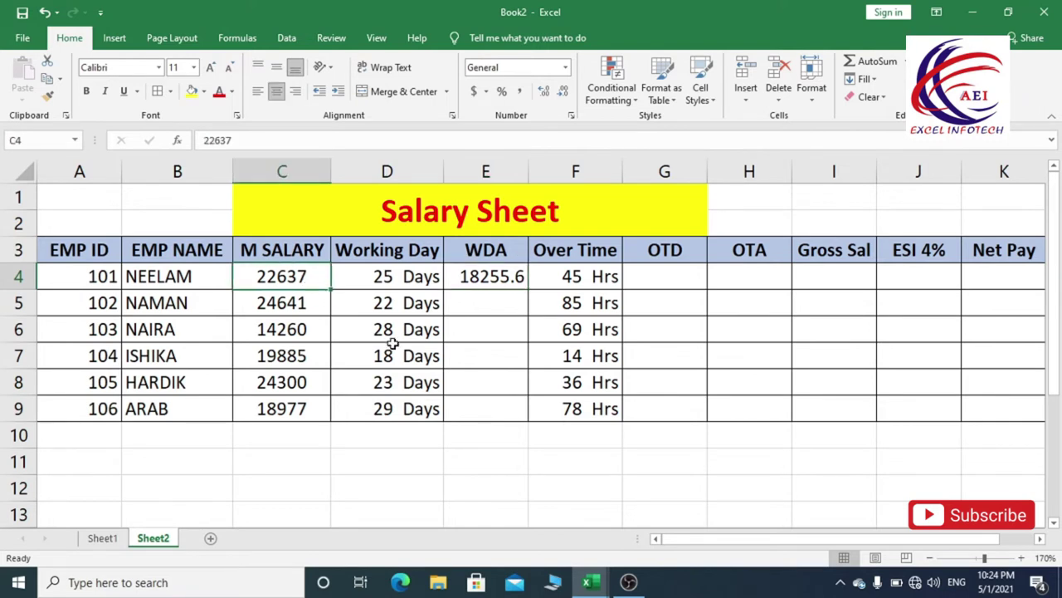
{"action": "left_click", "coordinate": [419, 281]}
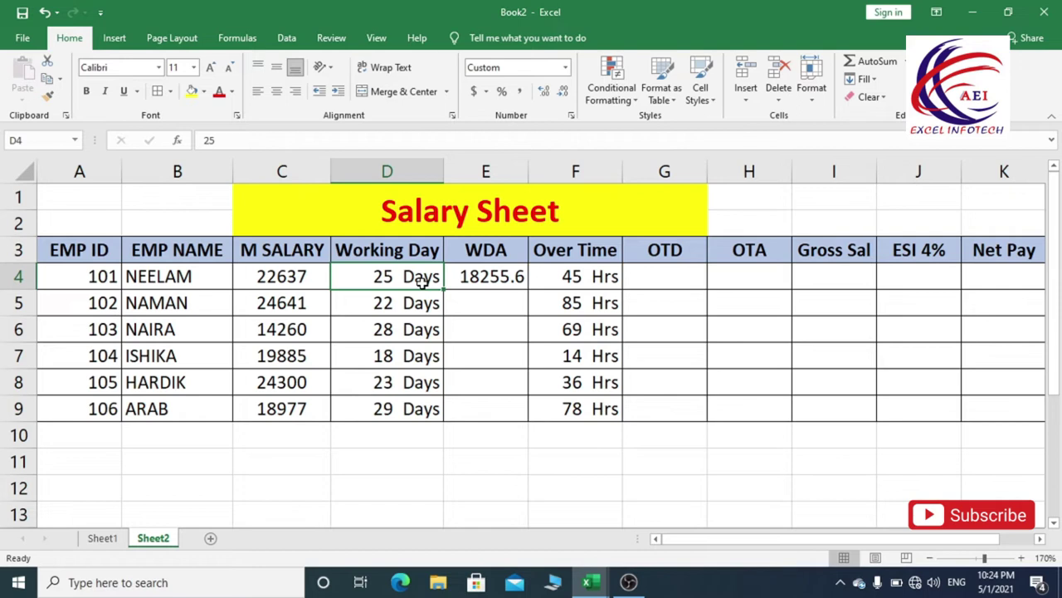
{"action": "left_click", "coordinate": [484, 279]}
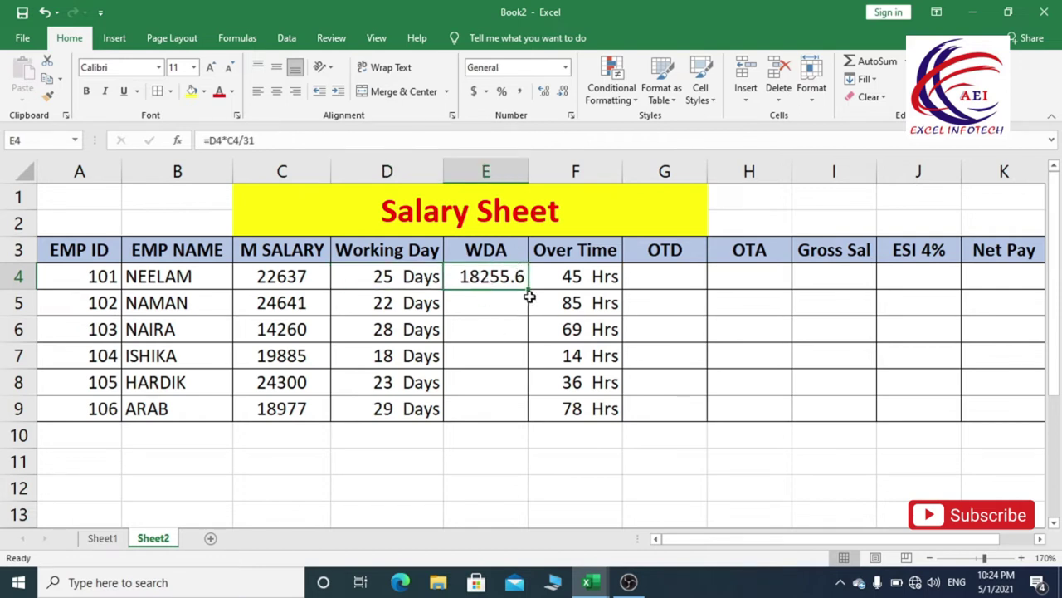
{"action": "left_click_drag", "start_coordinate": [529, 290], "coordinate": [510, 420]}
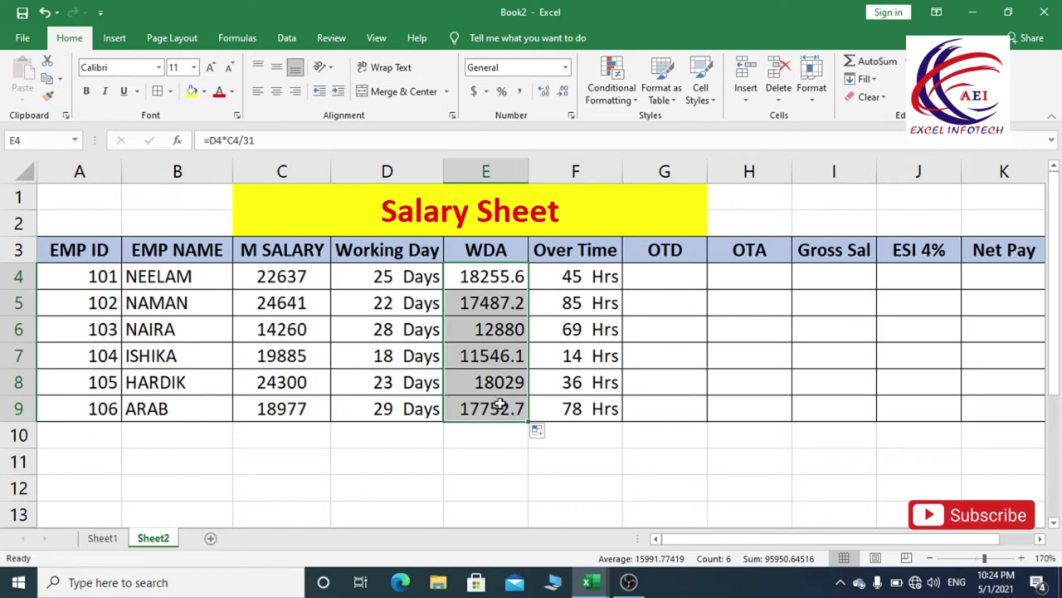
{"action": "left_click_drag", "start_coordinate": [581, 273], "coordinate": [574, 408]}
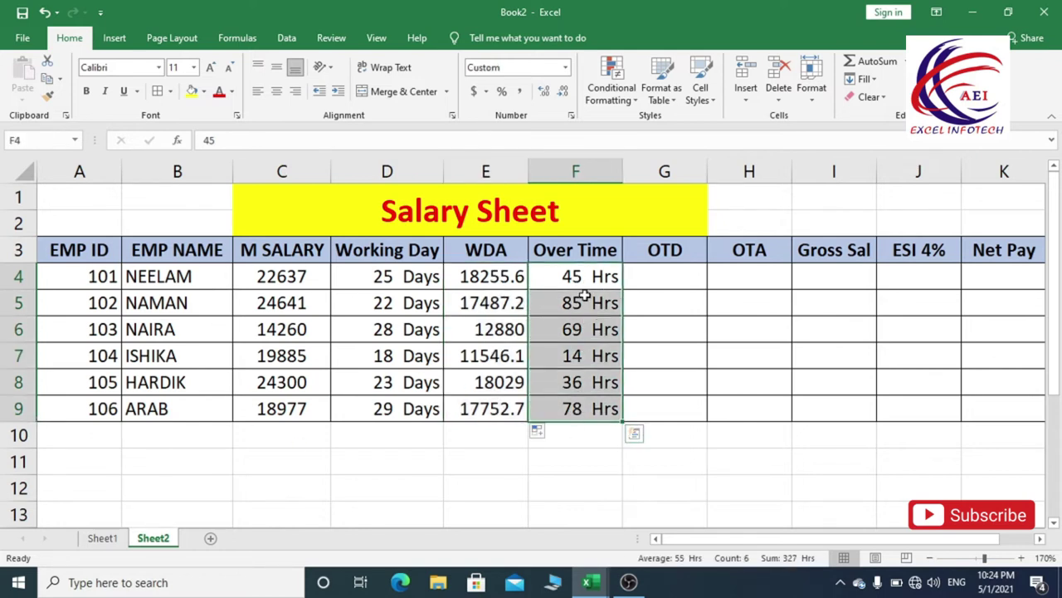
- Enter =F4/8 in G4 to convert the first employee's overtime hours into days
{"action": "left_click", "coordinate": [573, 383]}
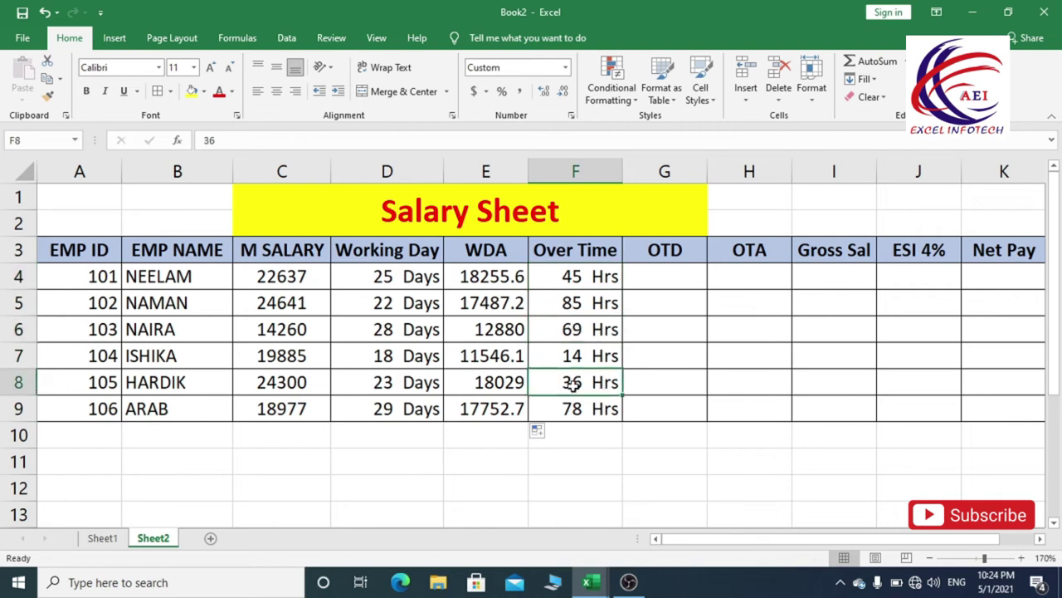
{"action": "left_click", "coordinate": [669, 280]}
{"action": "left_click", "coordinate": [563, 275]}
{"action": "left_click", "coordinate": [671, 272]}
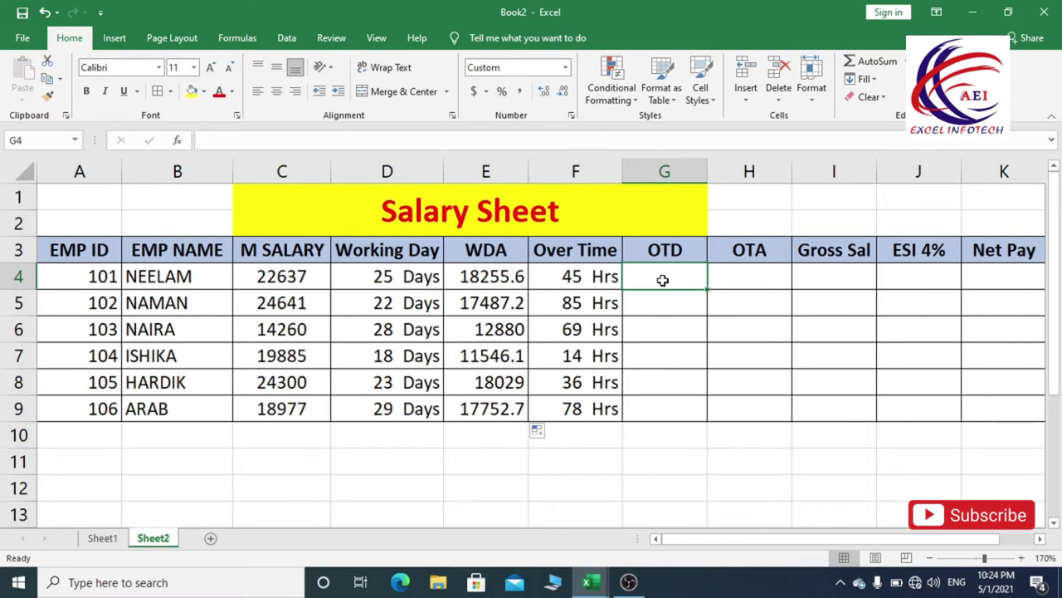
{"action": "type", "text": "="}
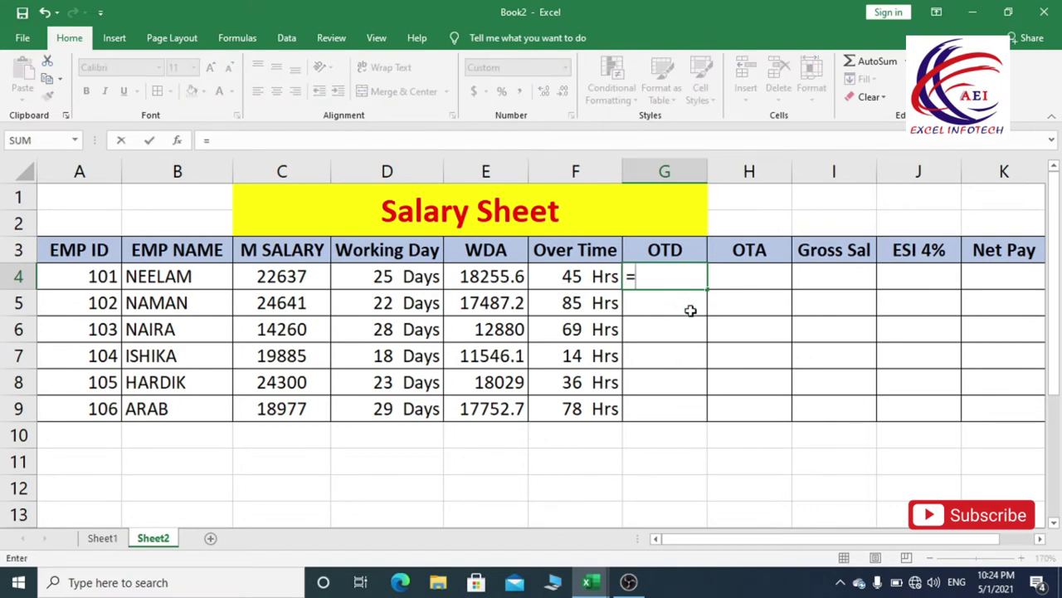
{"action": "left_click", "coordinate": [574, 276]}
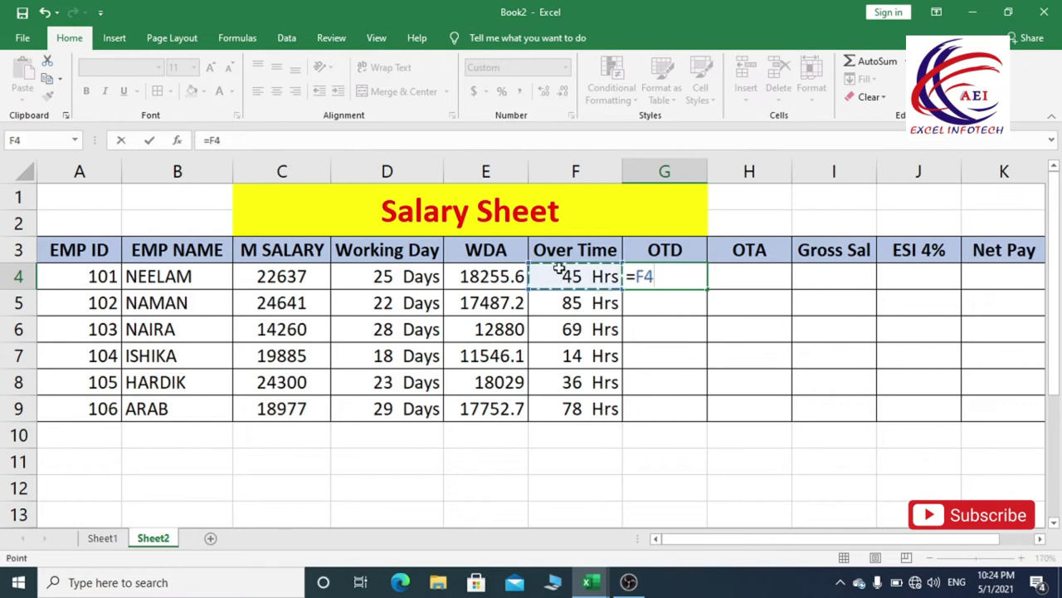
{"action": "type", "text": "/"}
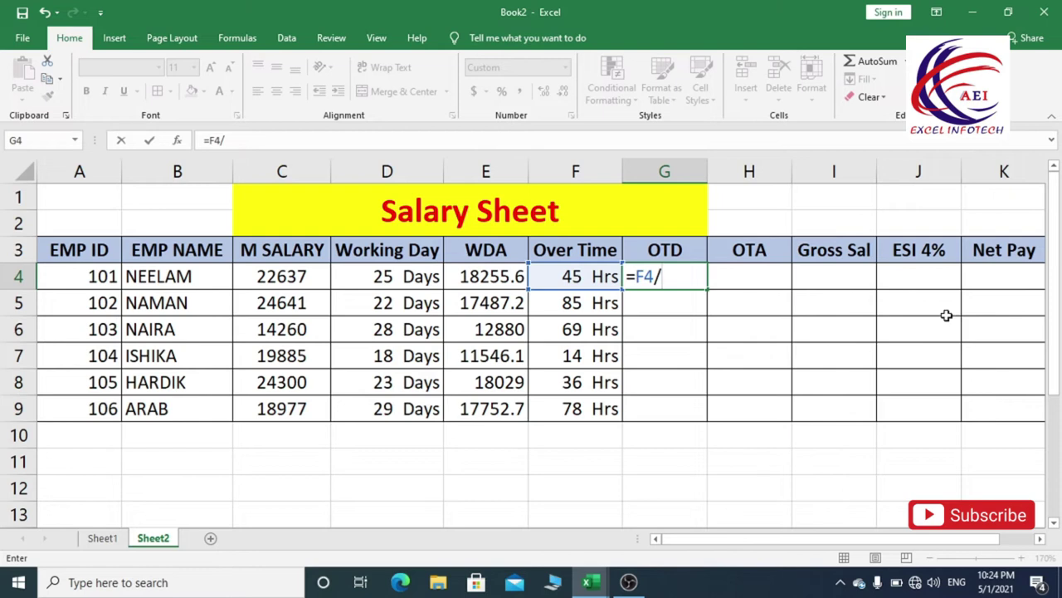
{"action": "type", "text": "8"}
{"action": "key", "text": "Return"}
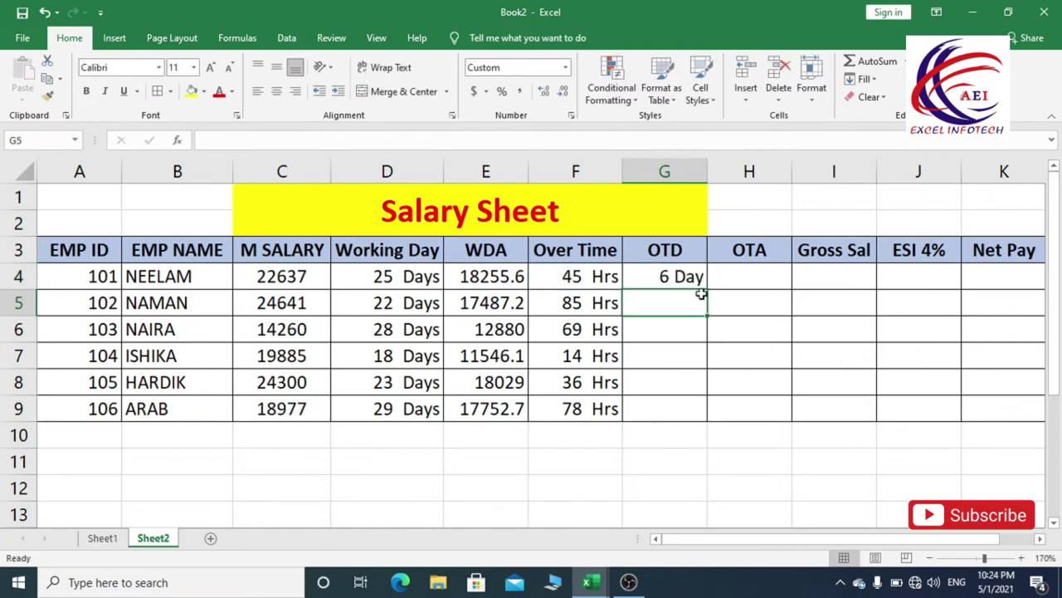
- Fill the OTD formula down to G9, giving 6 to 10 Day
{"action": "left_click", "coordinate": [676, 275]}
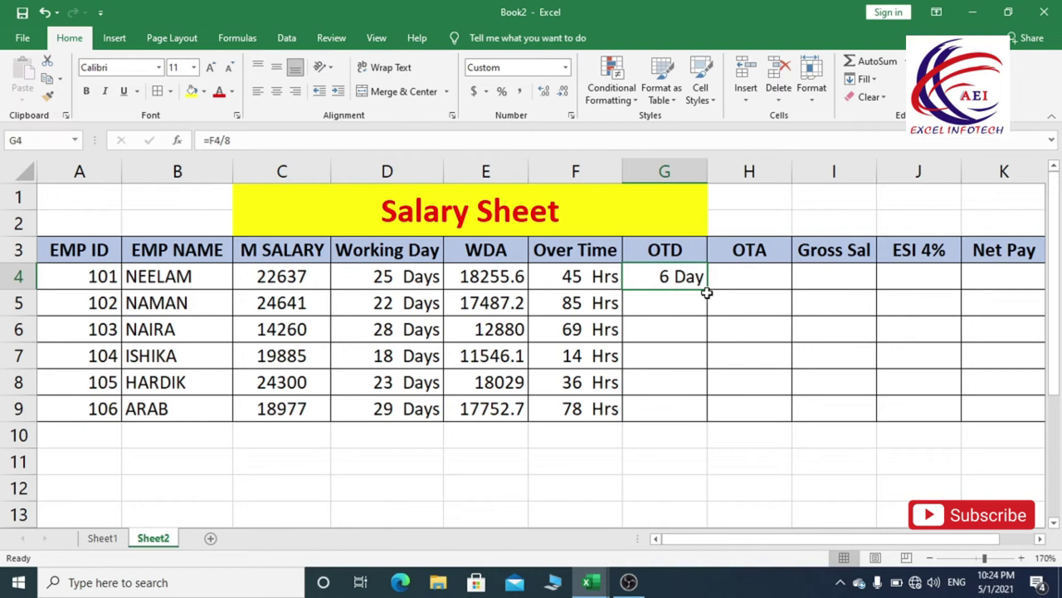
{"action": "left_click", "coordinate": [572, 281]}
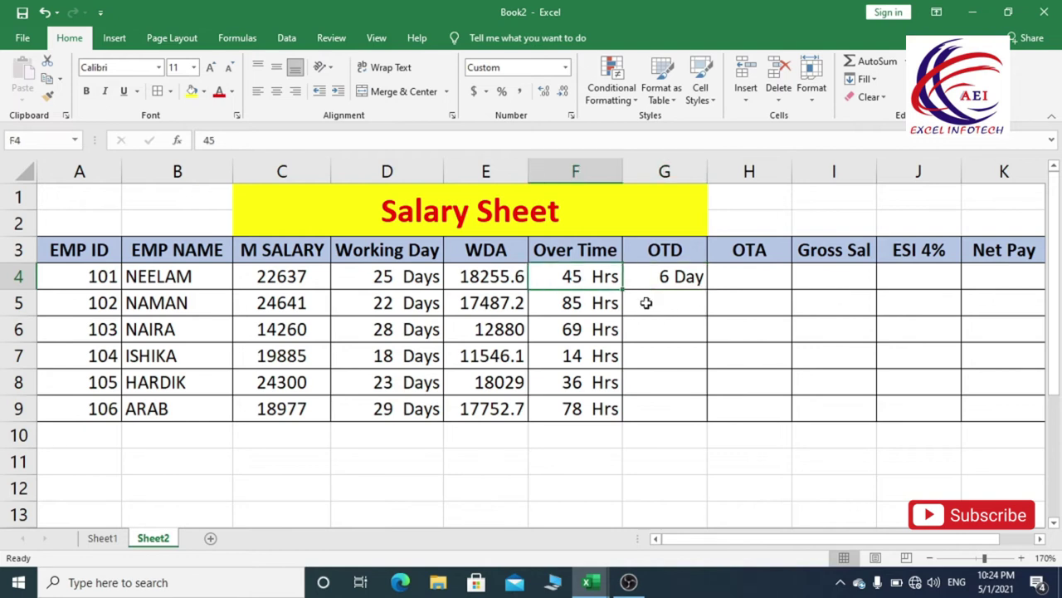
{"action": "left_click", "coordinate": [666, 276]}
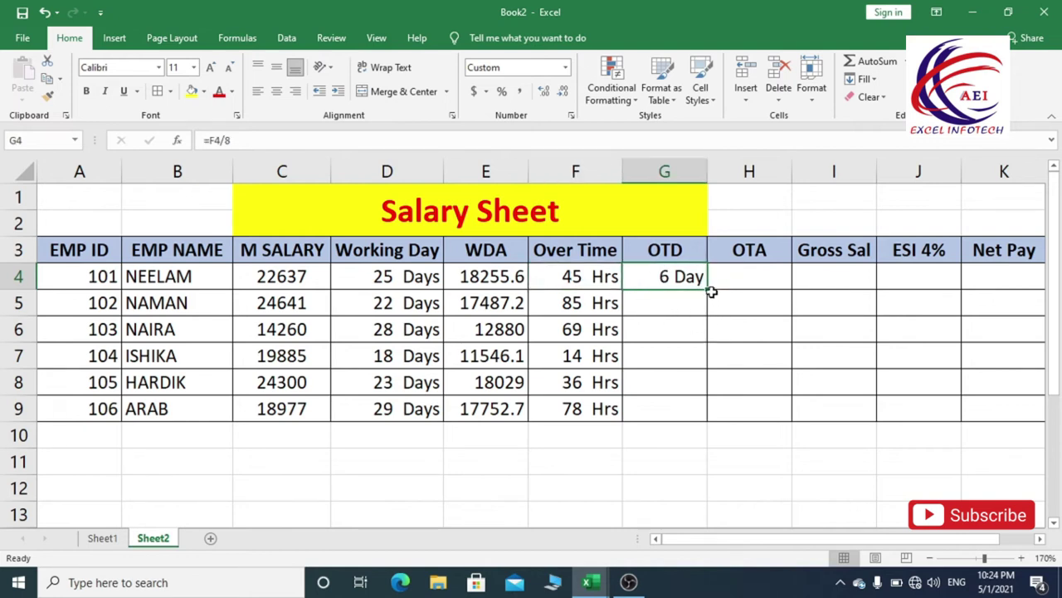
{"action": "left_click_drag", "start_coordinate": [707, 289], "coordinate": [706, 412]}
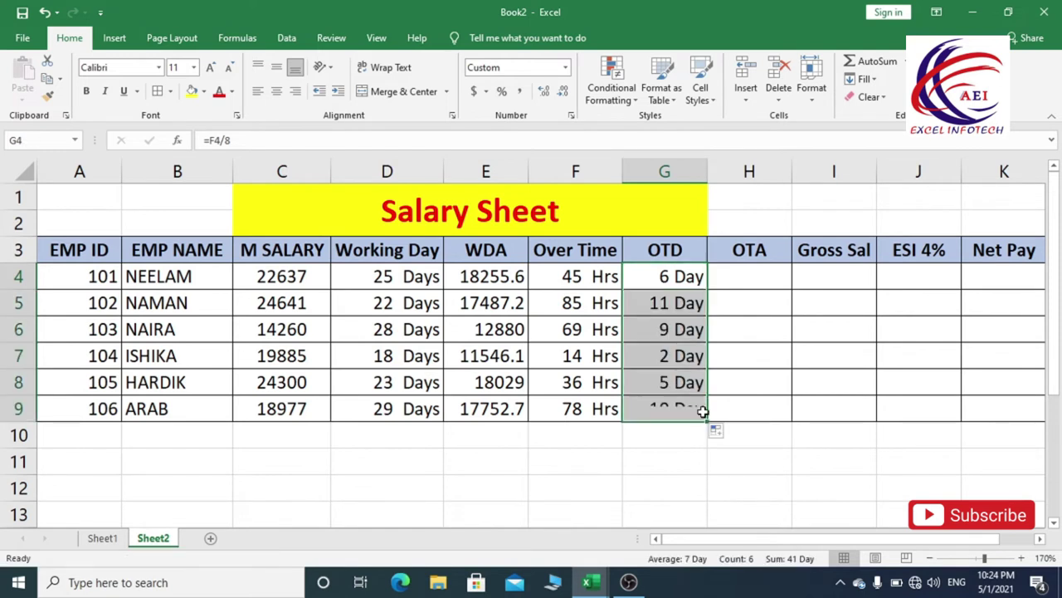
{"action": "left_click", "coordinate": [740, 282]}
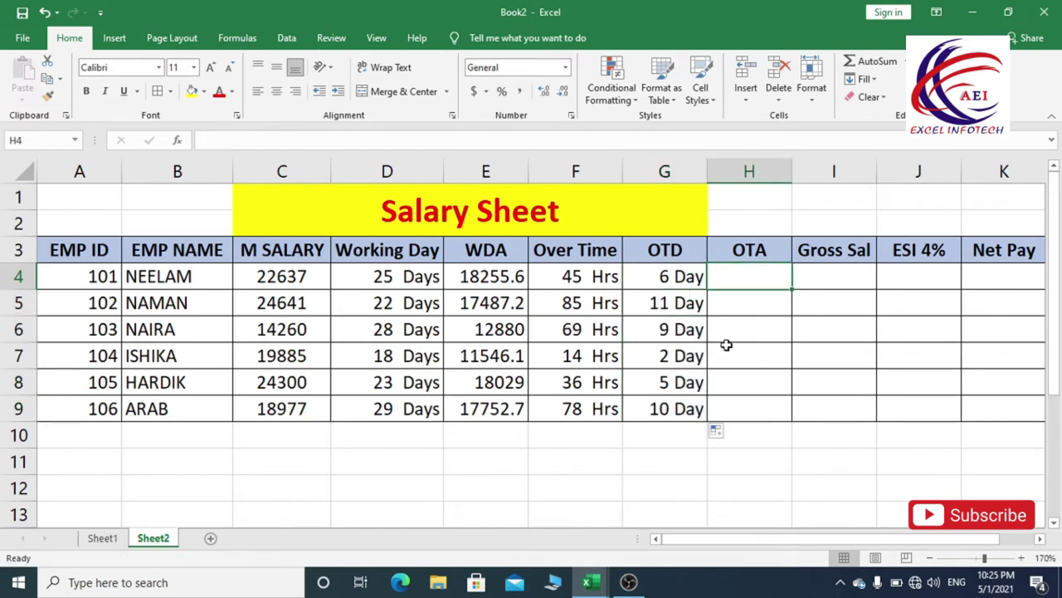
{"action": "left_click", "coordinate": [674, 282]}
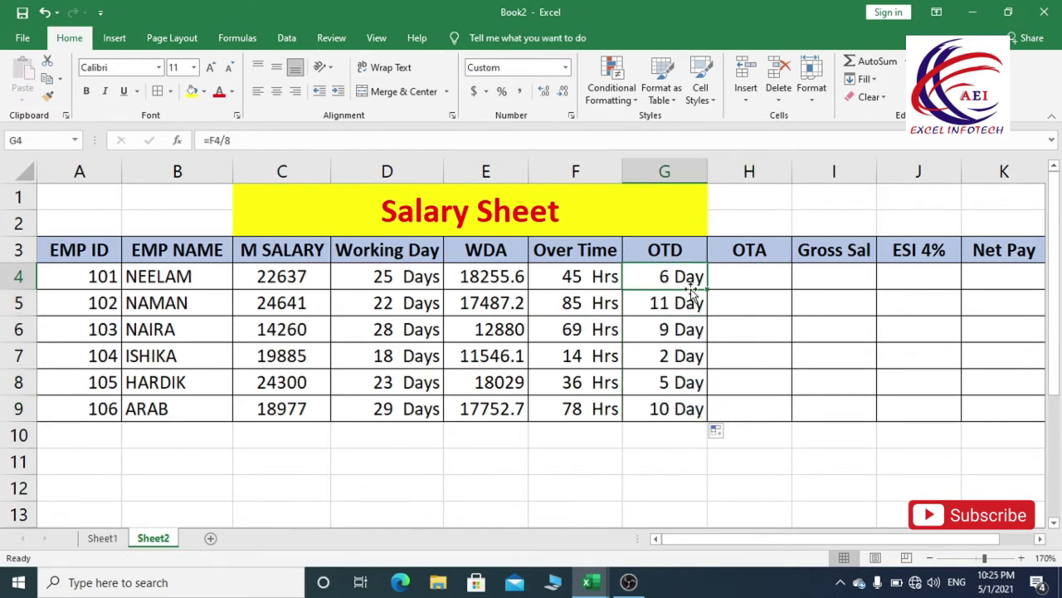
- Enter =G4*C4/31 in H4 for the first employee's overtime allowance
{"action": "left_click", "coordinate": [740, 281]}
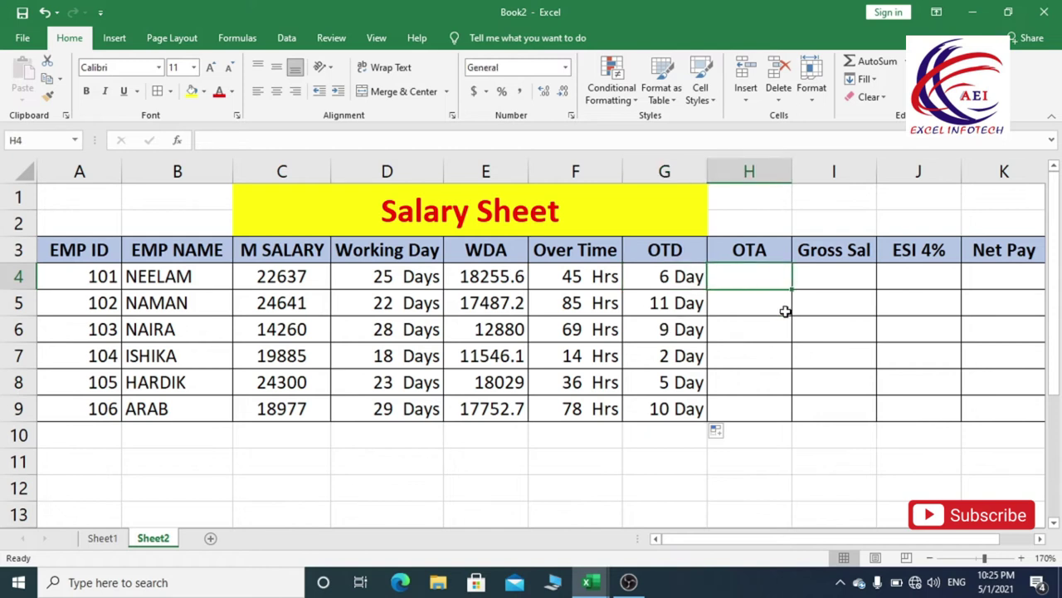
{"action": "type", "text": "="}
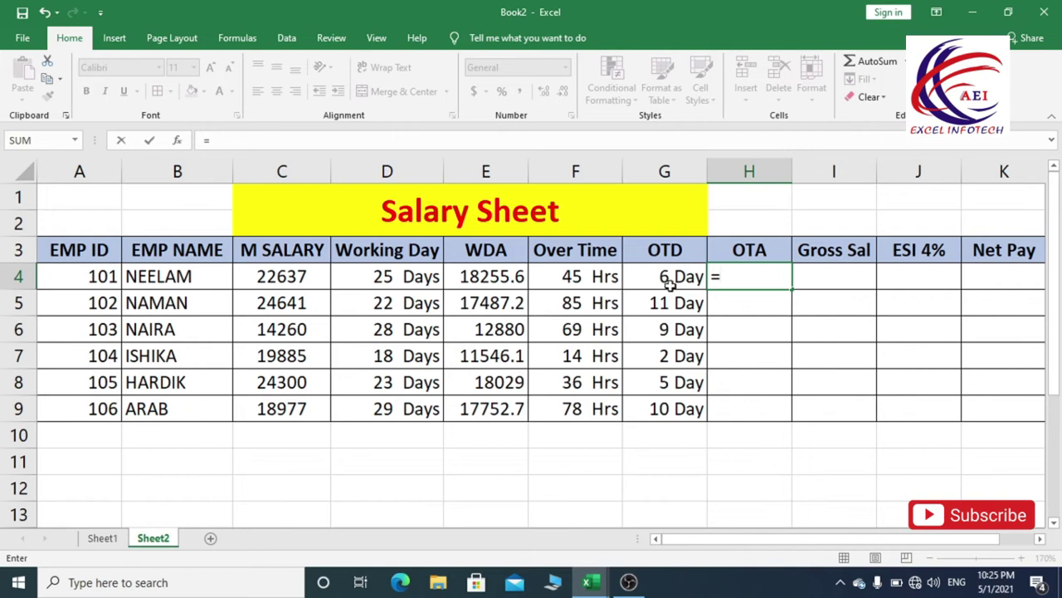
{"action": "left_click", "coordinate": [668, 281]}
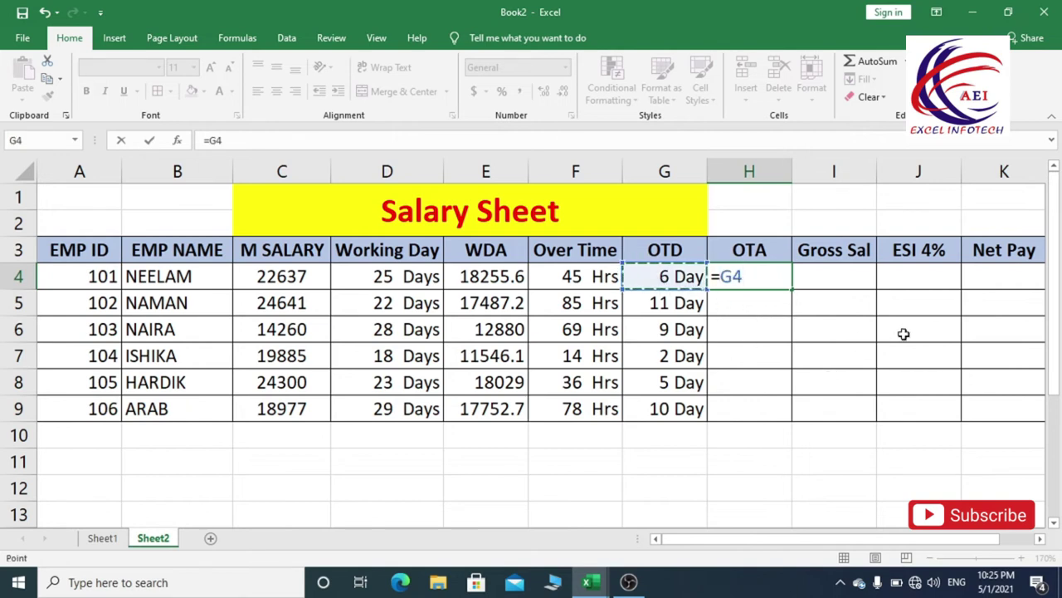
{"action": "type", "text": "*"}
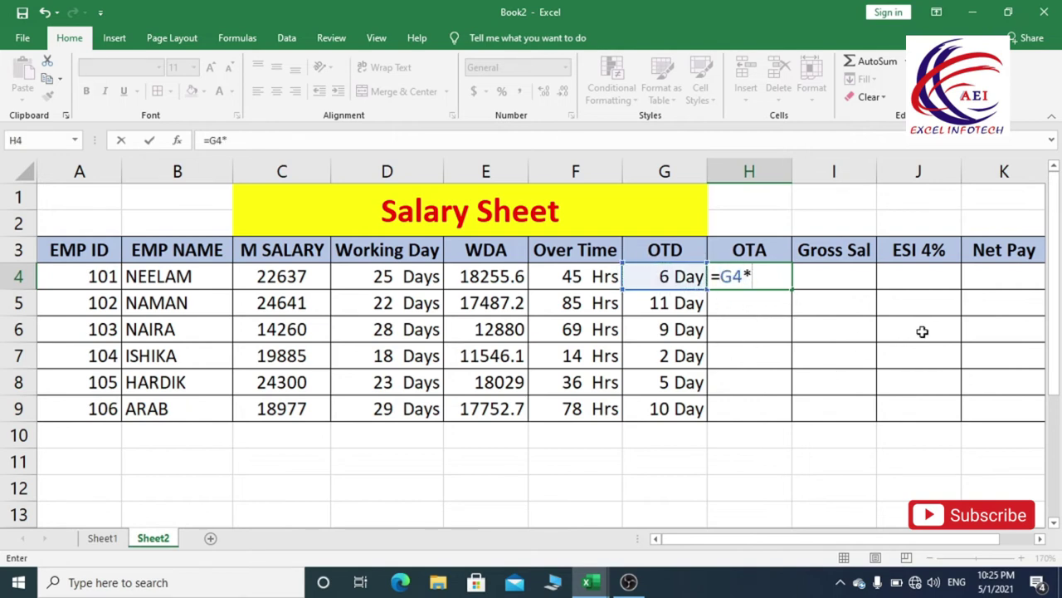
{"action": "left_click", "coordinate": [305, 282]}
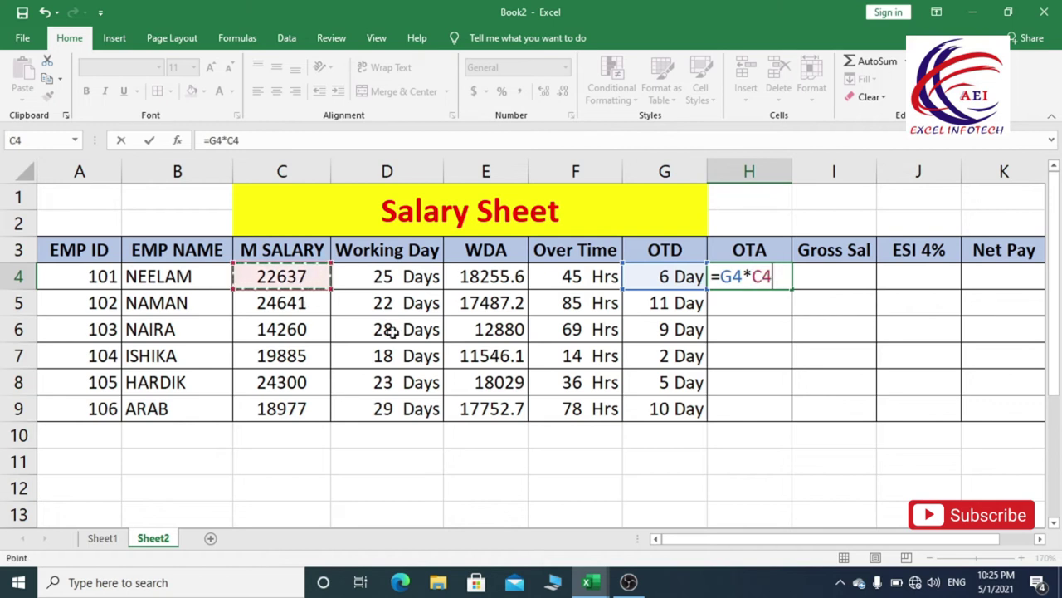
{"action": "type", "text": "/31"}
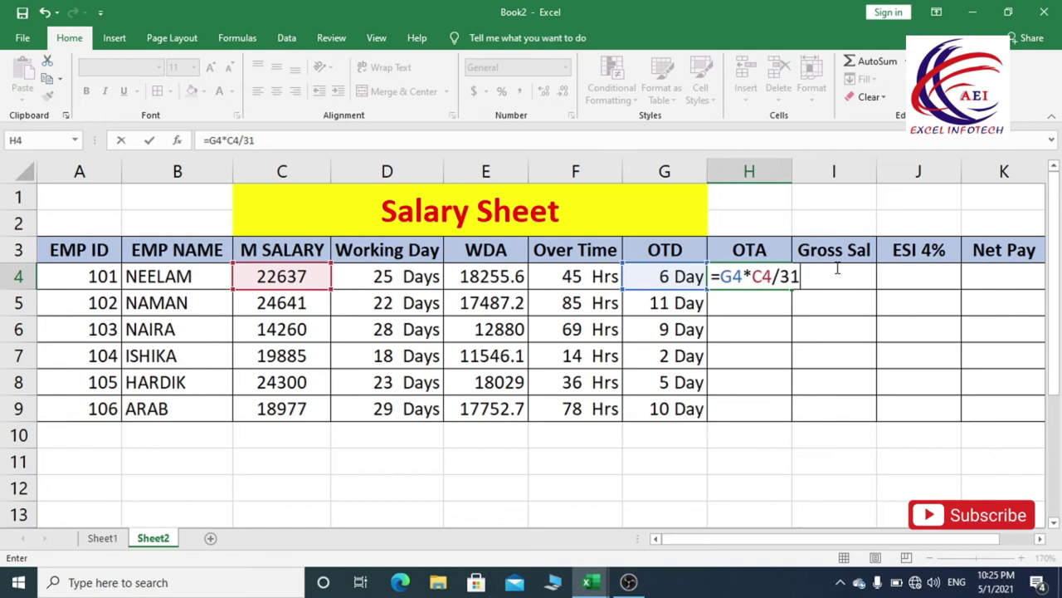
{"action": "key", "text": "Return"}
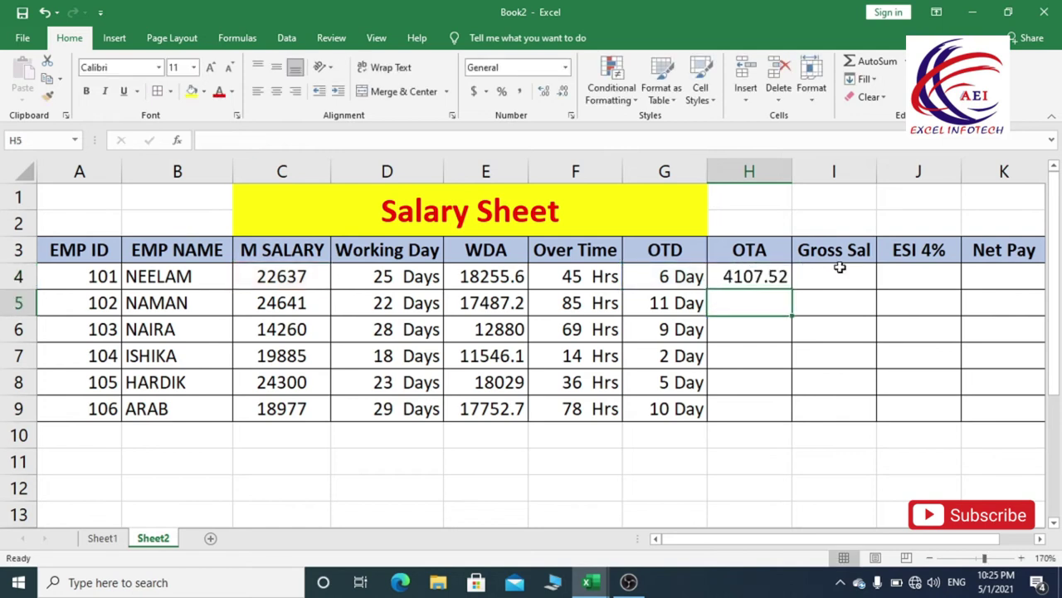
- Fill the OTA formula down to H9, giving 4107.52 to 5968.57
{"action": "left_click", "coordinate": [735, 286]}
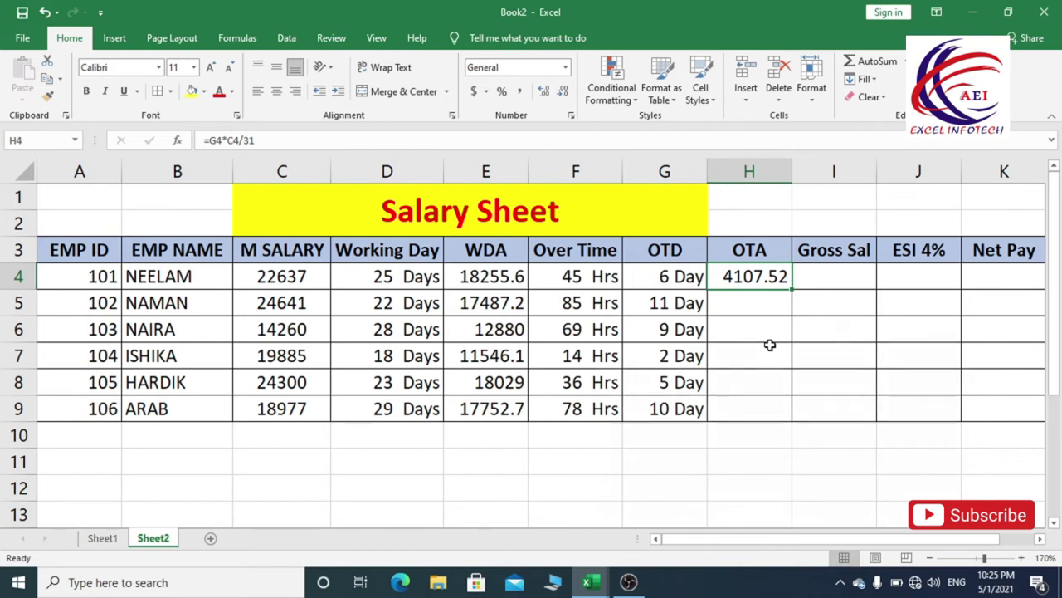
{"action": "left_click_drag", "start_coordinate": [791, 289], "coordinate": [780, 419]}
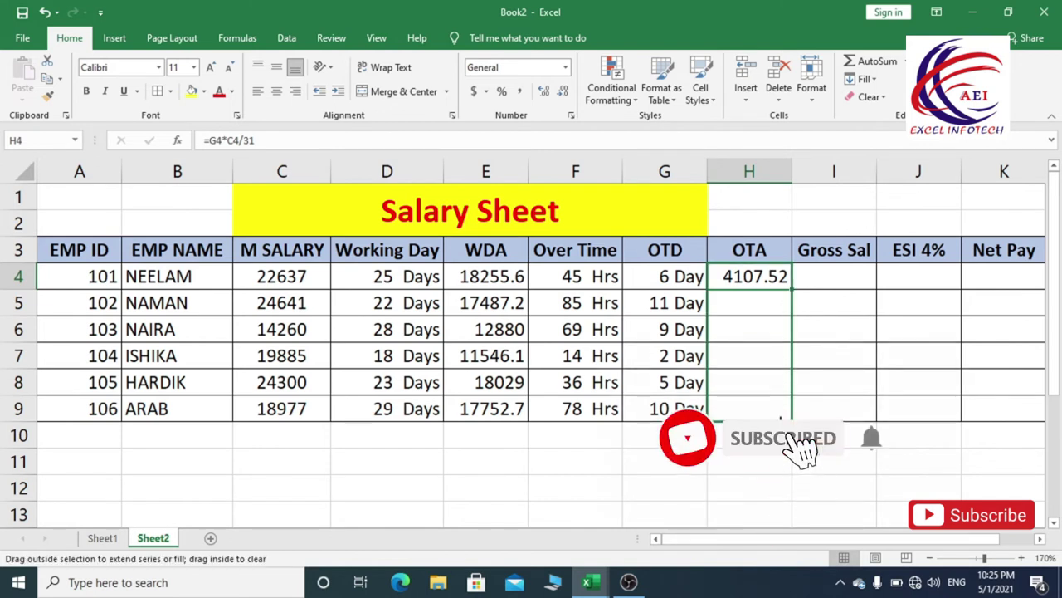
{"action": "left_click", "coordinate": [801, 278]}
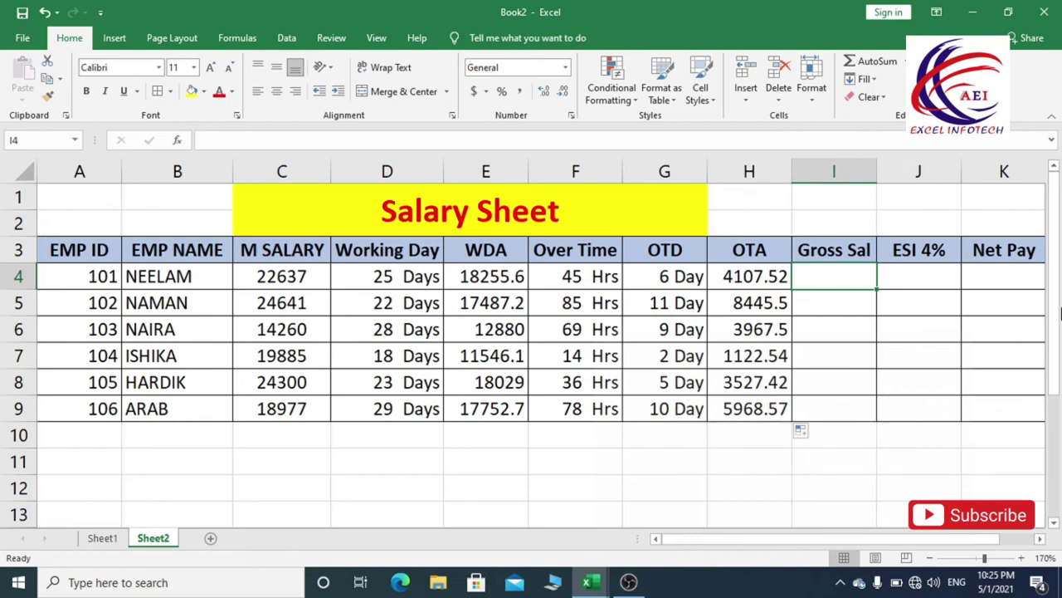
- Enter =E4+H4 in I4 for the first employee's gross salary
{"action": "type", "text": "="}
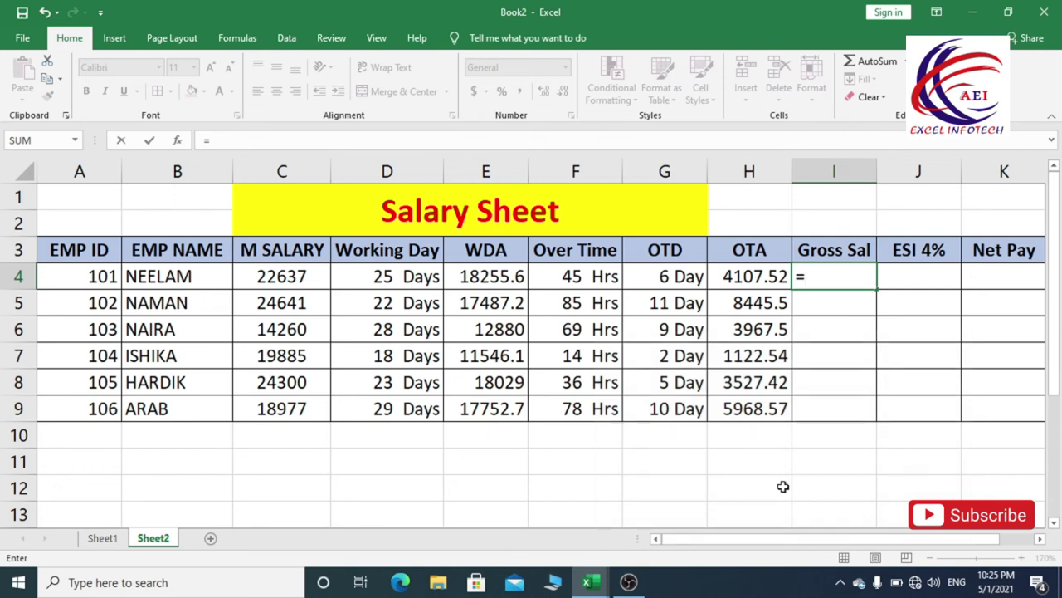
{"action": "left_click", "coordinate": [508, 300]}
{"action": "left_click", "coordinate": [500, 280]}
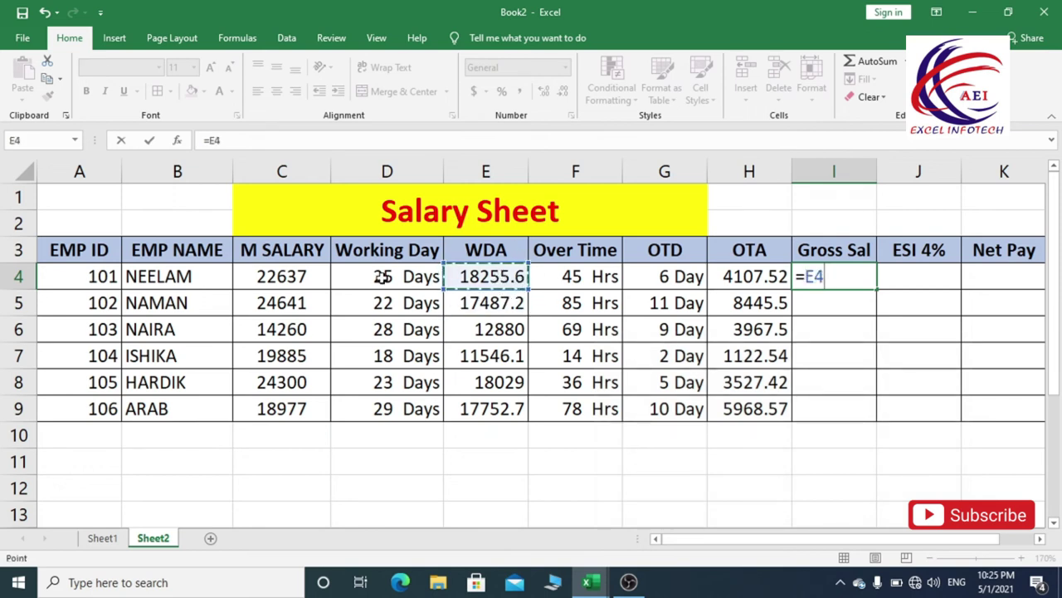
{"action": "type", "text": "+"}
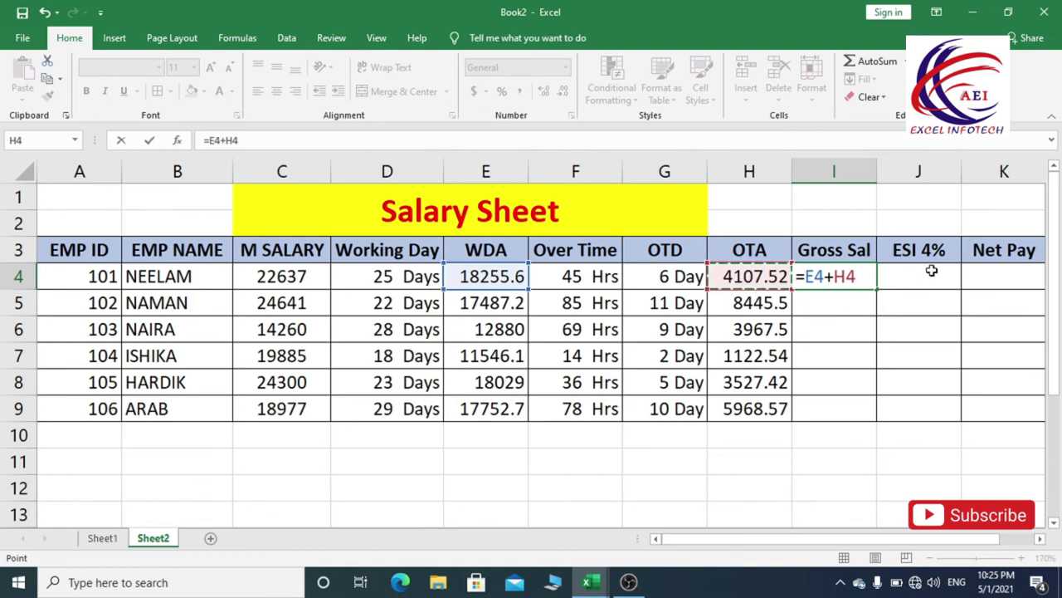
{"action": "key", "text": "Return"}
- Fill the gross salary formula down to I9 and check the copied formulas
{"action": "left_click", "coordinate": [865, 276]}
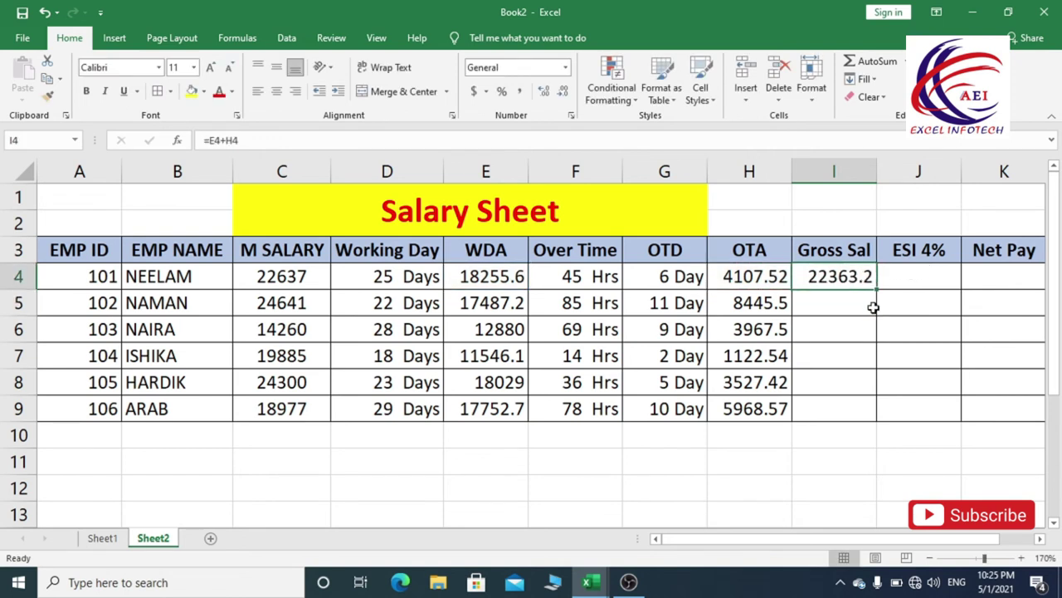
{"action": "left_click_drag", "start_coordinate": [874, 286], "coordinate": [877, 422]}
{"action": "left_click", "coordinate": [840, 249]}
{"action": "left_click", "coordinate": [833, 282]}
{"action": "left_click", "coordinate": [835, 305]}
{"action": "left_click", "coordinate": [835, 276]}
{"action": "left_click", "coordinate": [840, 303]}
{"action": "left_click", "coordinate": [847, 352]}
{"action": "left_click", "coordinate": [846, 303]}
{"action": "left_click", "coordinate": [837, 282]}
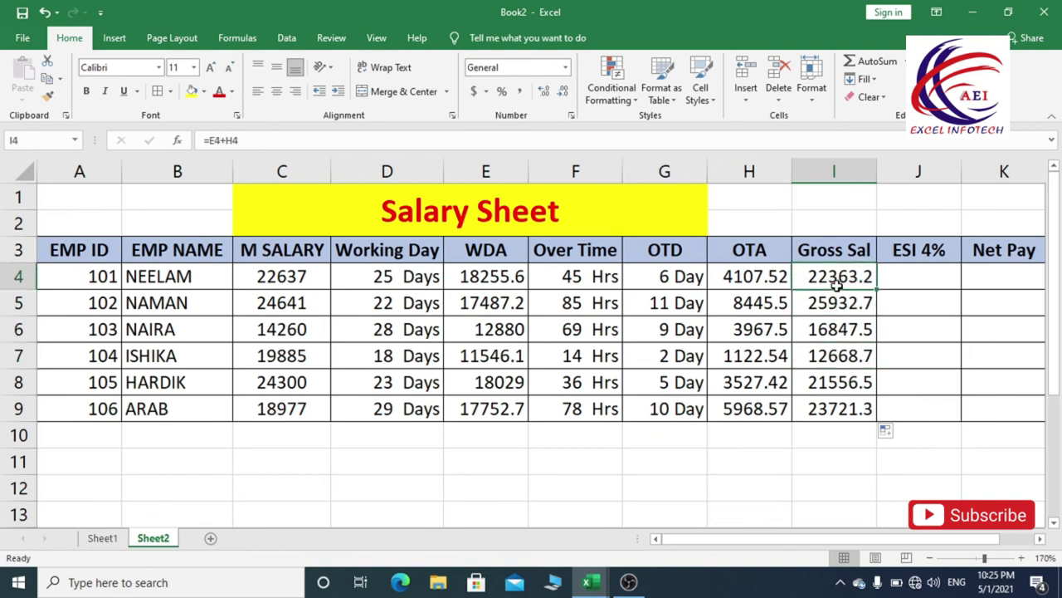
{"action": "left_click", "coordinate": [921, 281]}
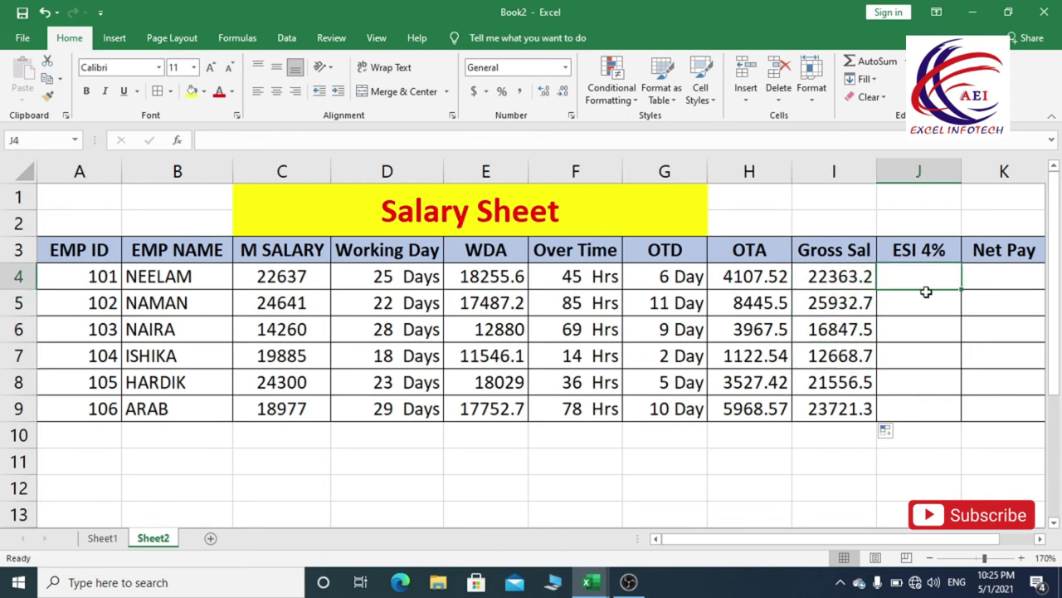
- Enter =I4*4% in J4 for the first employee's ESI deduction
{"action": "left_click", "coordinate": [911, 256]}
{"action": "left_click", "coordinate": [913, 276]}
{"action": "left_click", "coordinate": [912, 255]}
{"action": "left_click", "coordinate": [912, 274]}
{"action": "type", "text": "="}
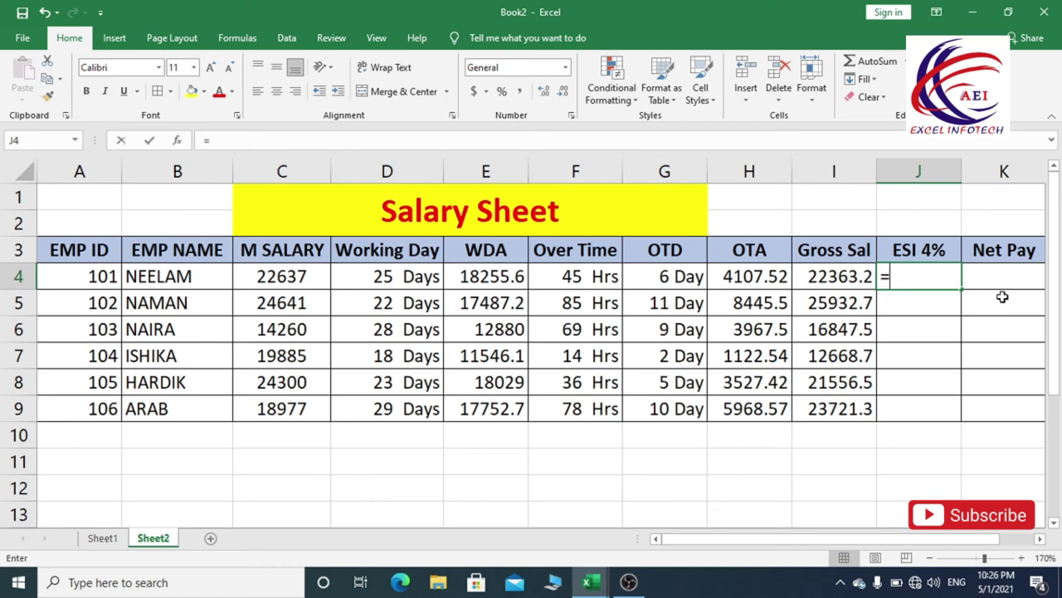
{"action": "left_click", "coordinate": [852, 278]}
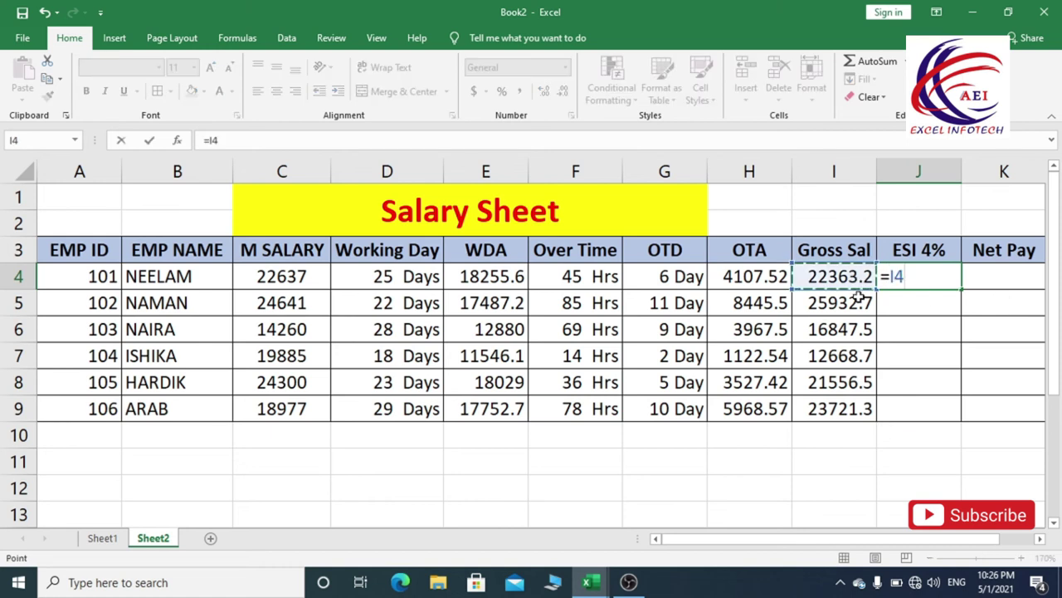
{"action": "type", "text": "*"}
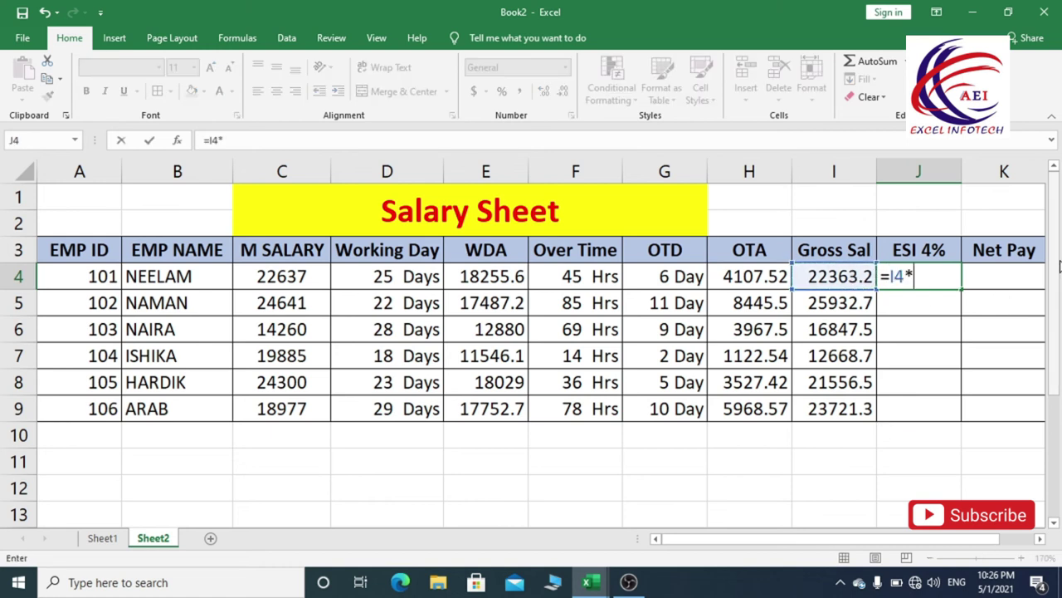
{"action": "type", "text": "4%"}
{"action": "key", "text": "Return"}
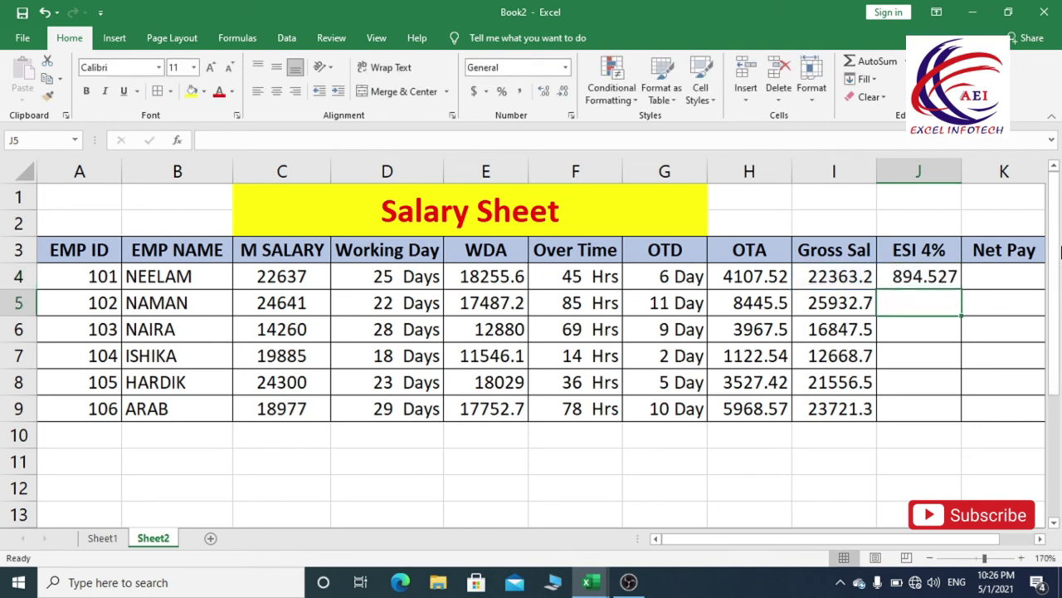
- Fill the ESI formula down to J9, giving 894.527 to 948.85
{"action": "left_click", "coordinate": [958, 274]}
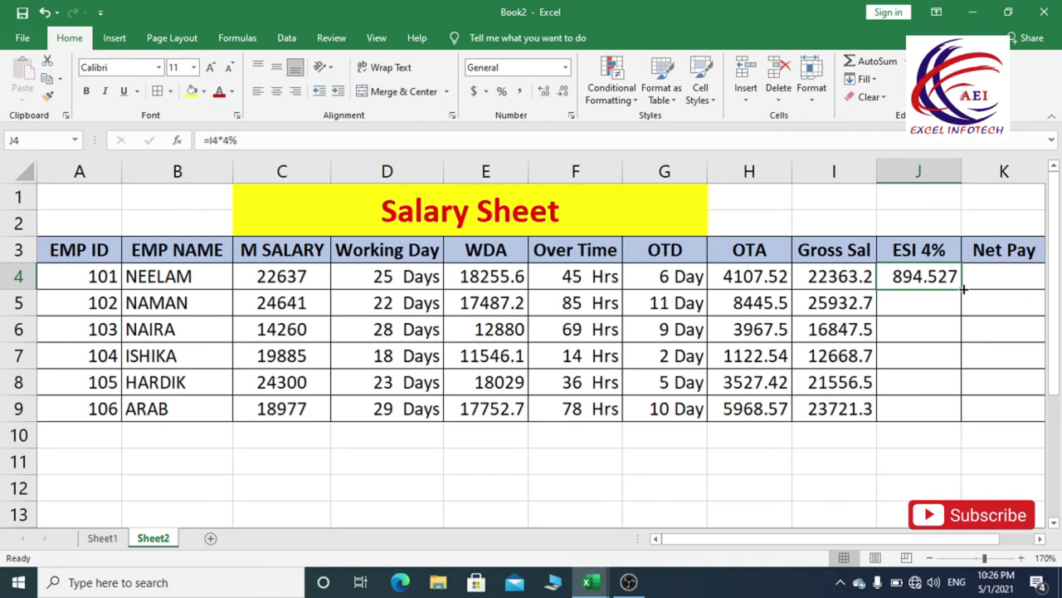
{"action": "left_click_drag", "start_coordinate": [960, 288], "coordinate": [961, 421]}
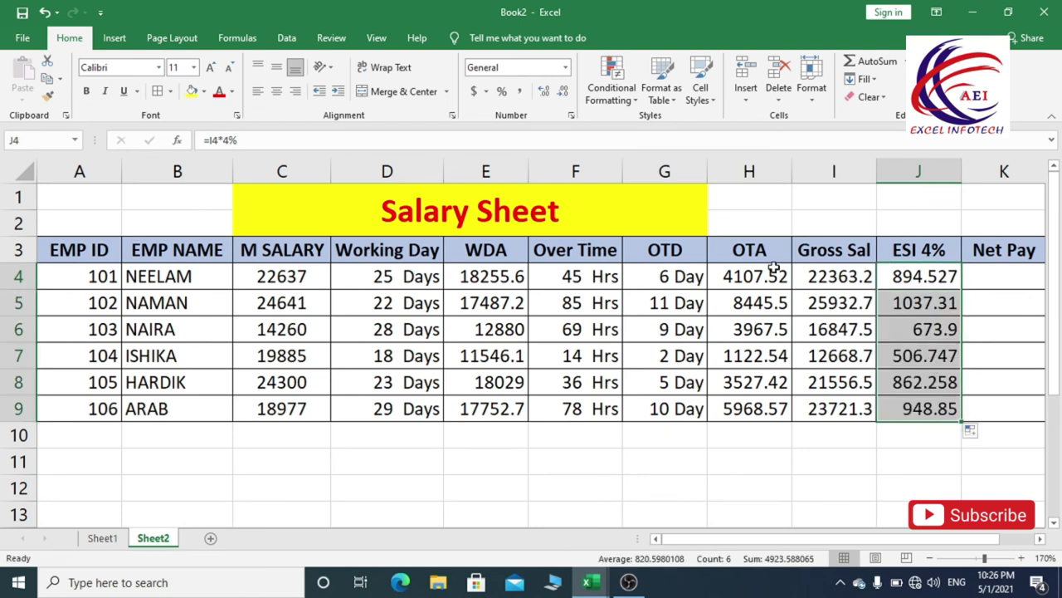
{"action": "left_click", "coordinate": [828, 282]}
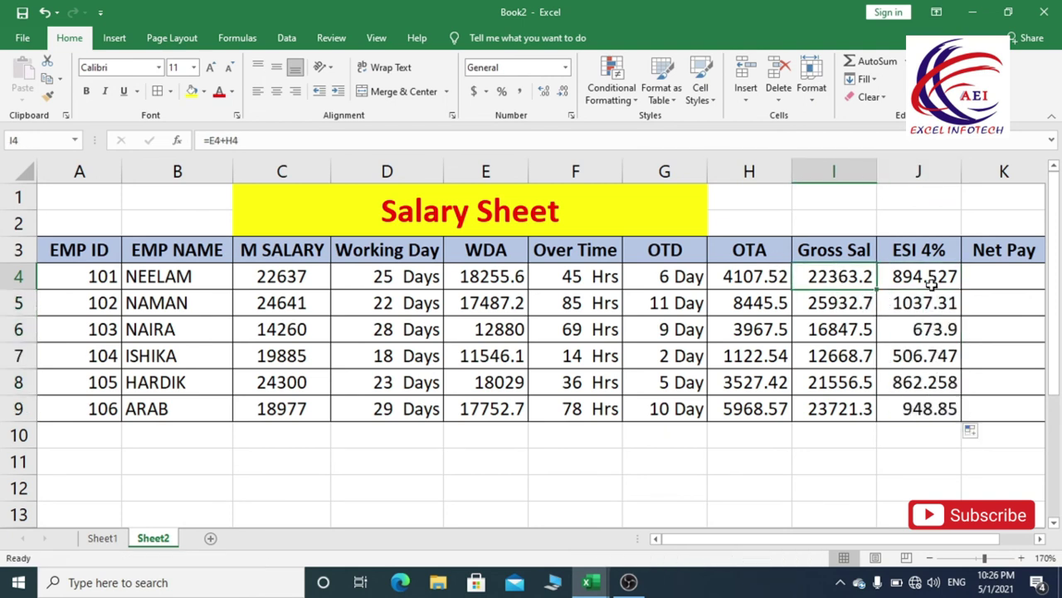
{"action": "left_click", "coordinate": [1011, 278]}
- Enter =I4-J4 in K4 for the first employee's net pay
{"action": "left_click", "coordinate": [1013, 247]}
{"action": "left_click", "coordinate": [1008, 280]}
{"action": "type", "text": "="}
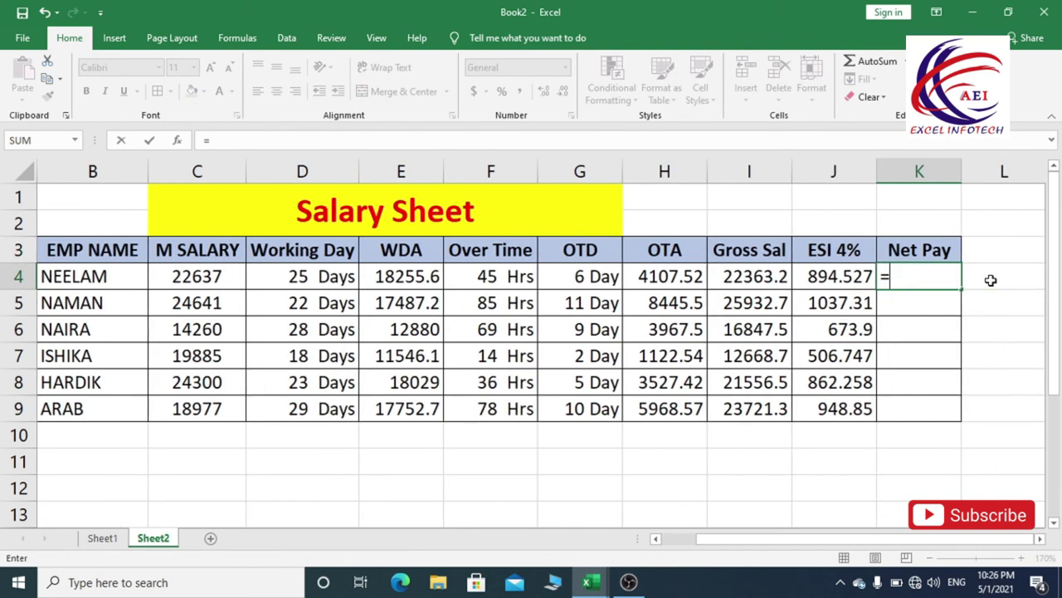
{"action": "left_click", "coordinate": [752, 280]}
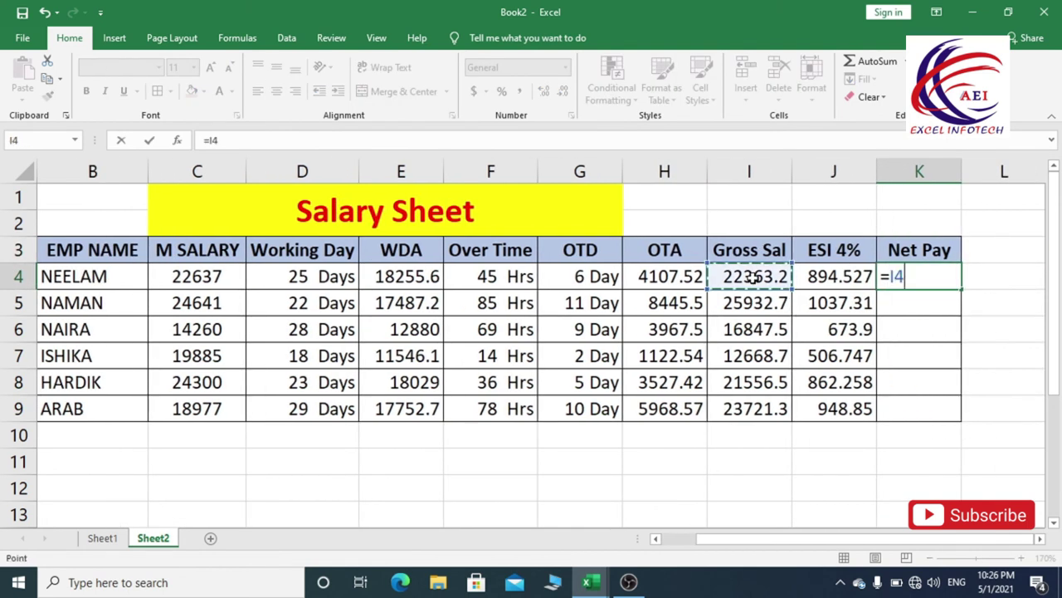
{"action": "type", "text": "-"}
{"action": "left_click", "coordinate": [818, 291]}
{"action": "key", "text": "Return"}
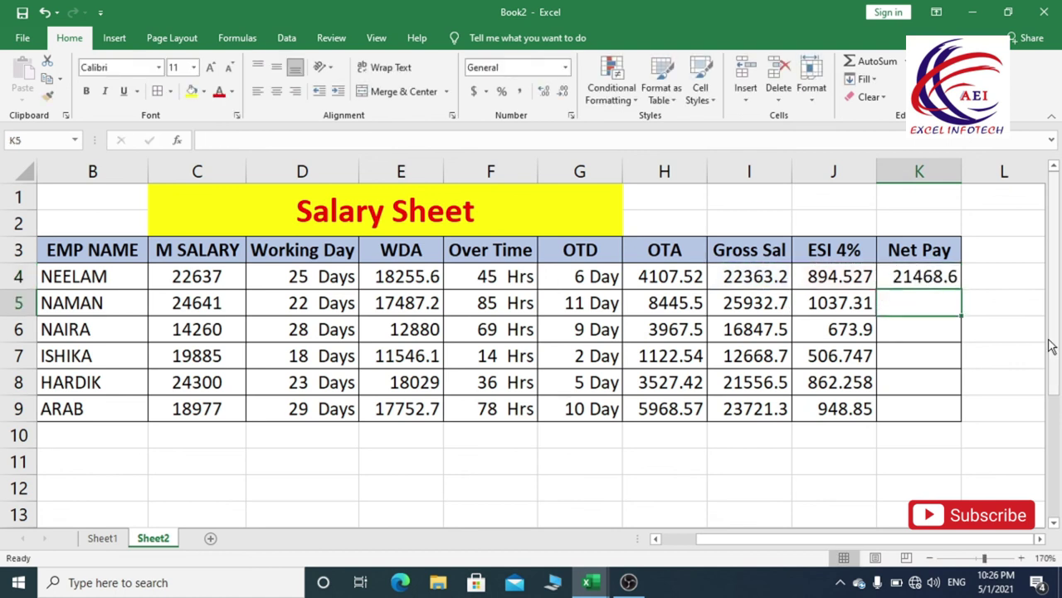
- Fill the Net Pay formula down to K9, giving 21468.6 to 22772.4
{"action": "left_click", "coordinate": [946, 281]}
{"action": "left_click_drag", "start_coordinate": [960, 292], "coordinate": [960, 419]}
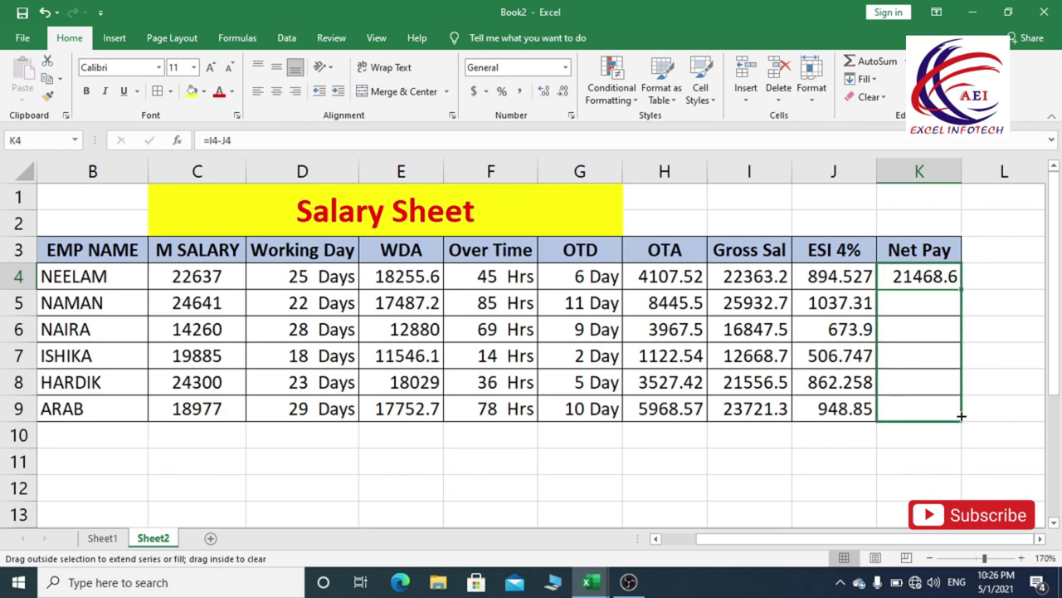
{"action": "left_click_drag", "start_coordinate": [681, 538], "coordinate": [664, 538]}
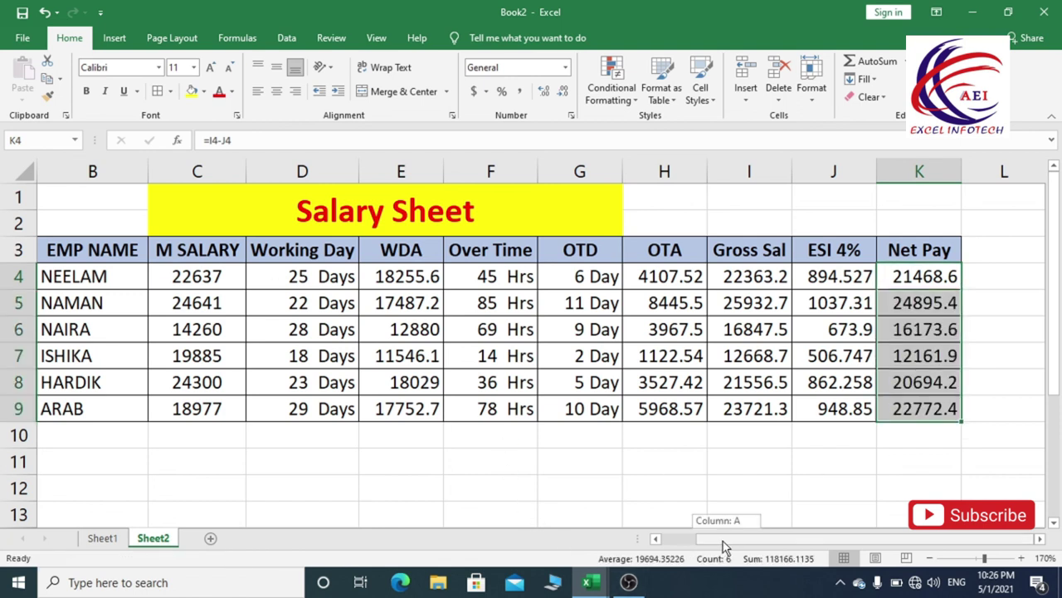